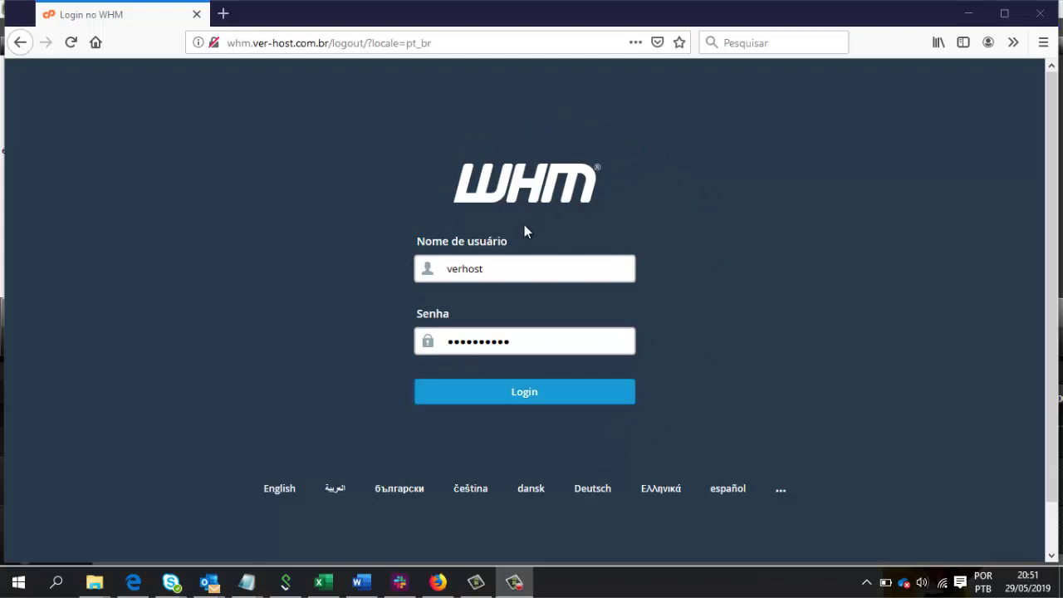
Sign in to WHM and begin a new package named plano-z in Adicionar um pacote.
click(501, 392)
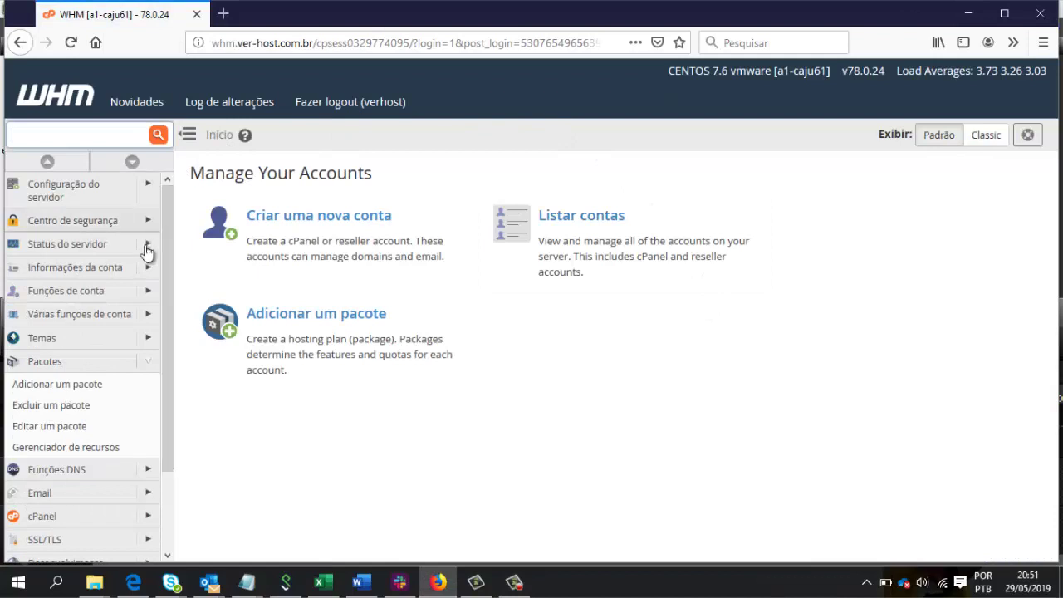
click(71, 384)
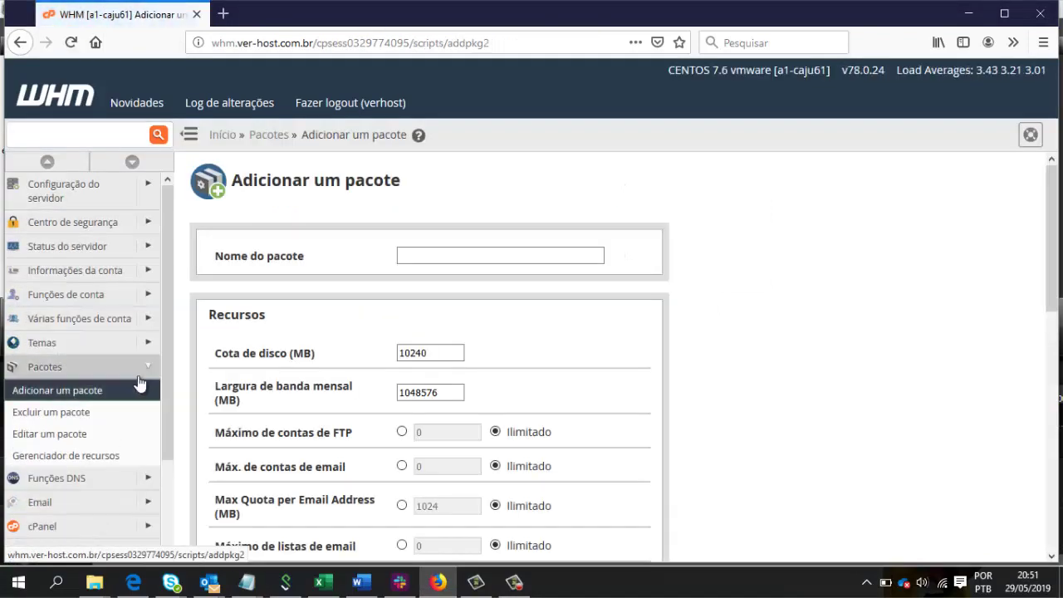
scroll(791, 359, down, 2)
scroll(792, 362, down, 6)
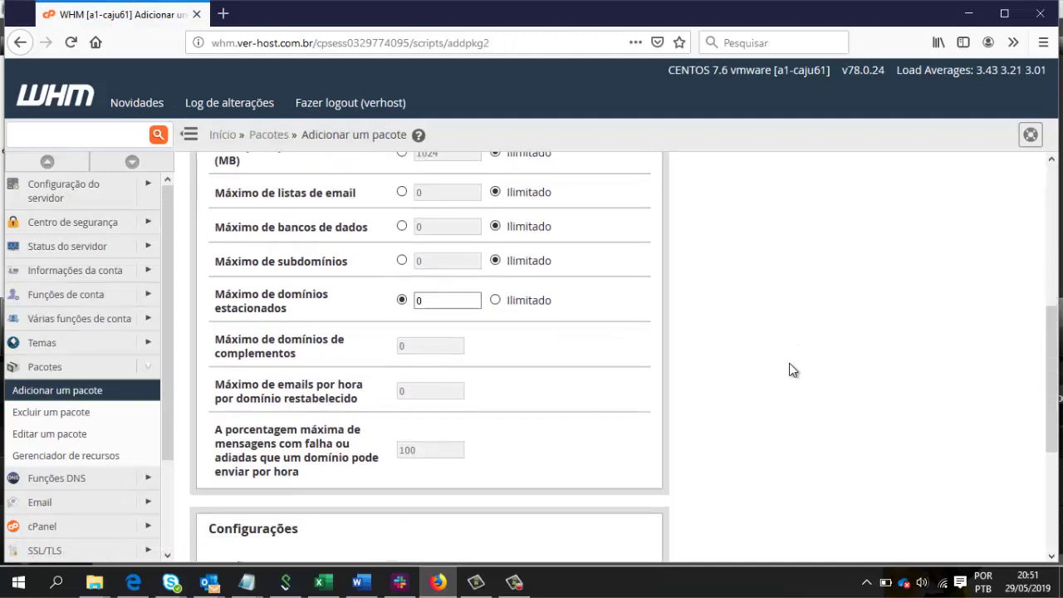
scroll(433, 342, up, 2)
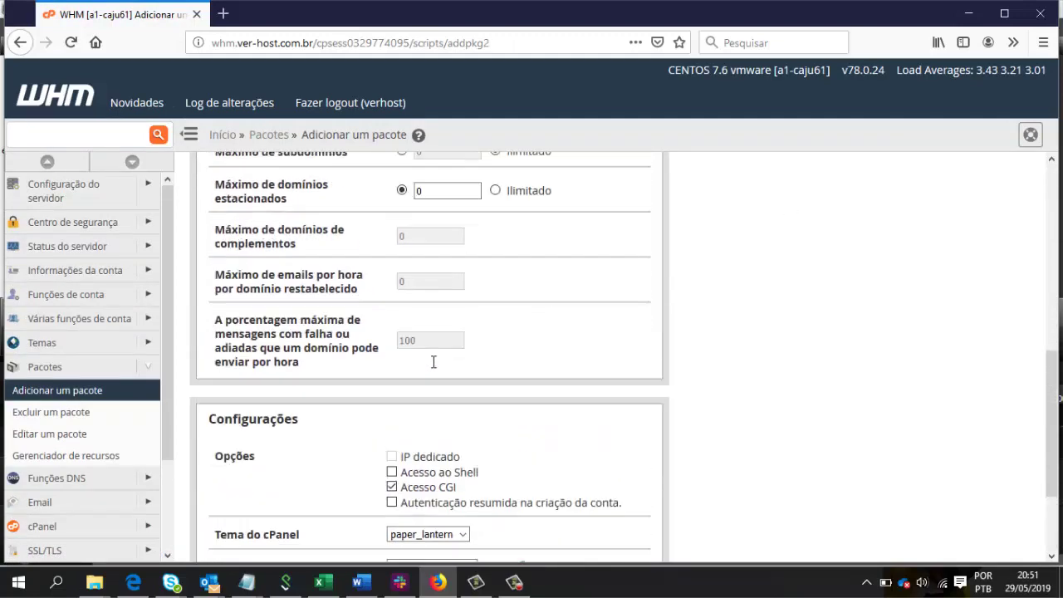
scroll(432, 359, up, 4)
scroll(422, 334, up, 1)
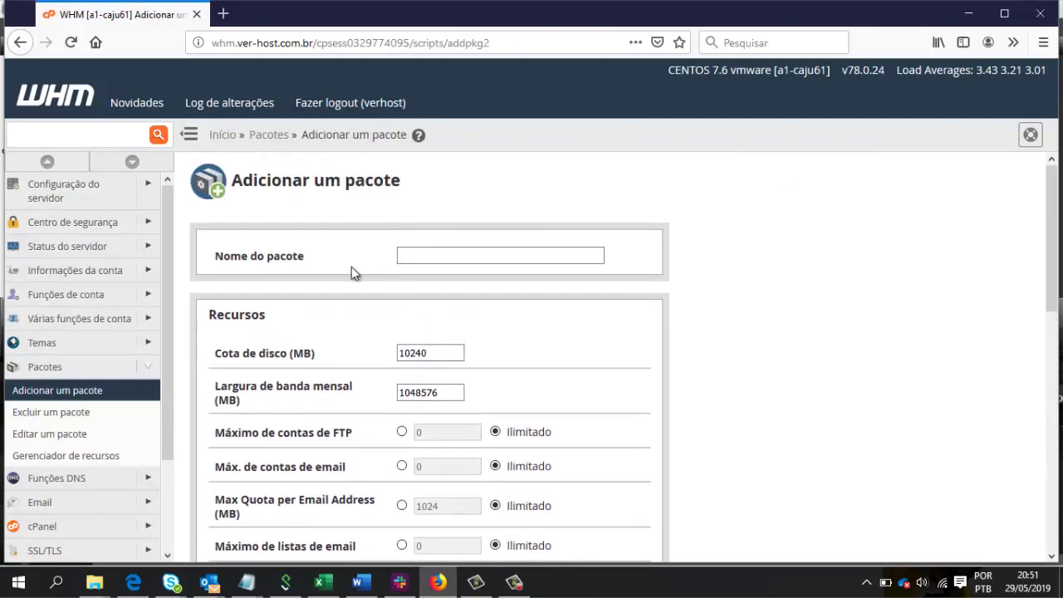
click(533, 253)
scroll(537, 279, down, 2)
scroll(499, 266, up, 1)
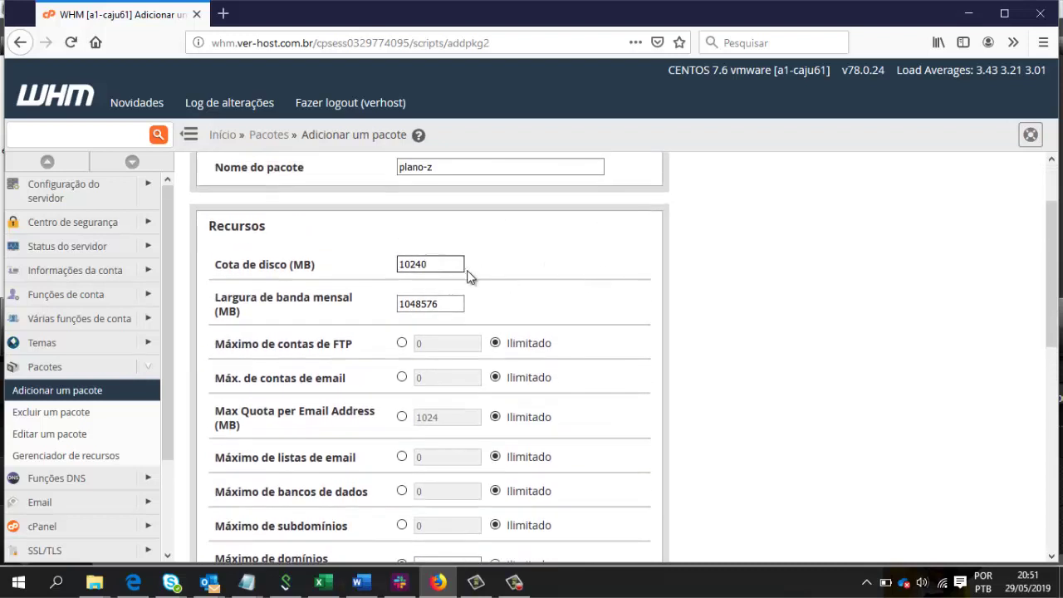
scroll(441, 294, down, 1)
scroll(407, 278, up, 1)
drag(216, 260, 316, 268)
click(441, 262)
drag(437, 263, 392, 261)
scroll(487, 257, down, 2)
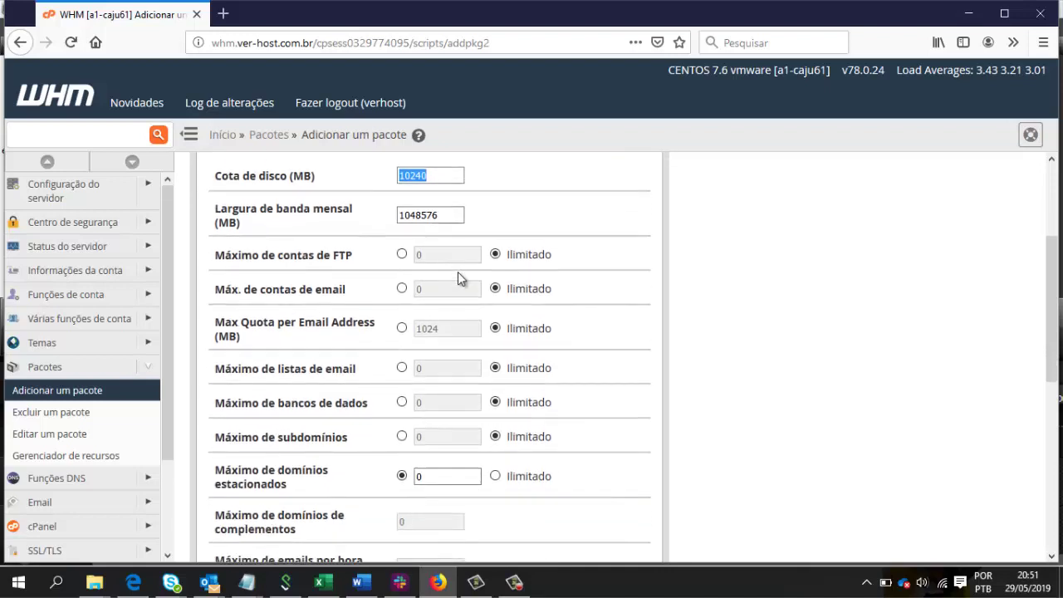
scroll(458, 277, up, 2)
click(442, 265)
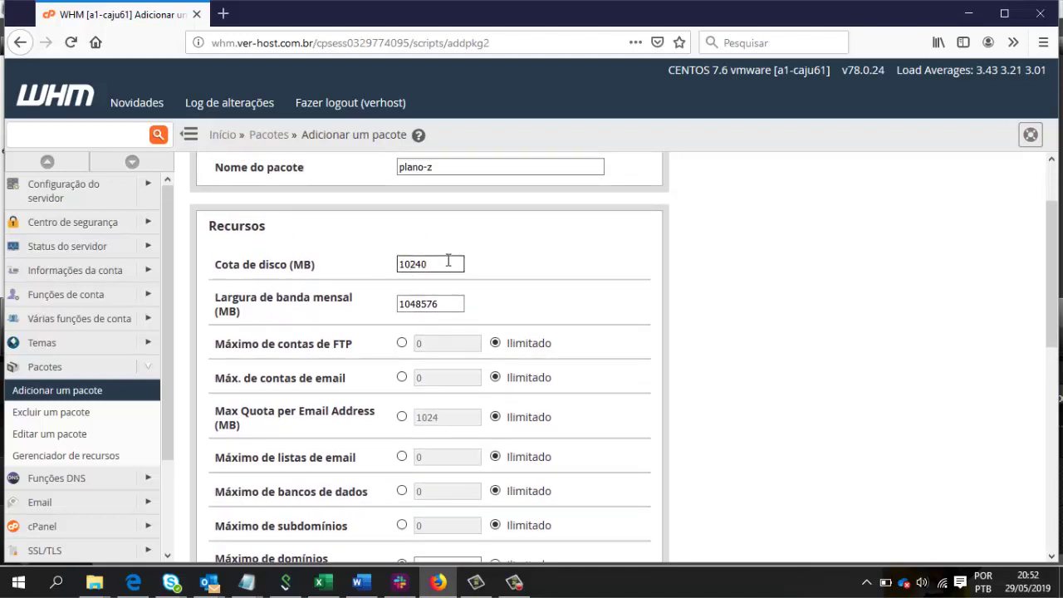
drag(452, 264, 396, 261)
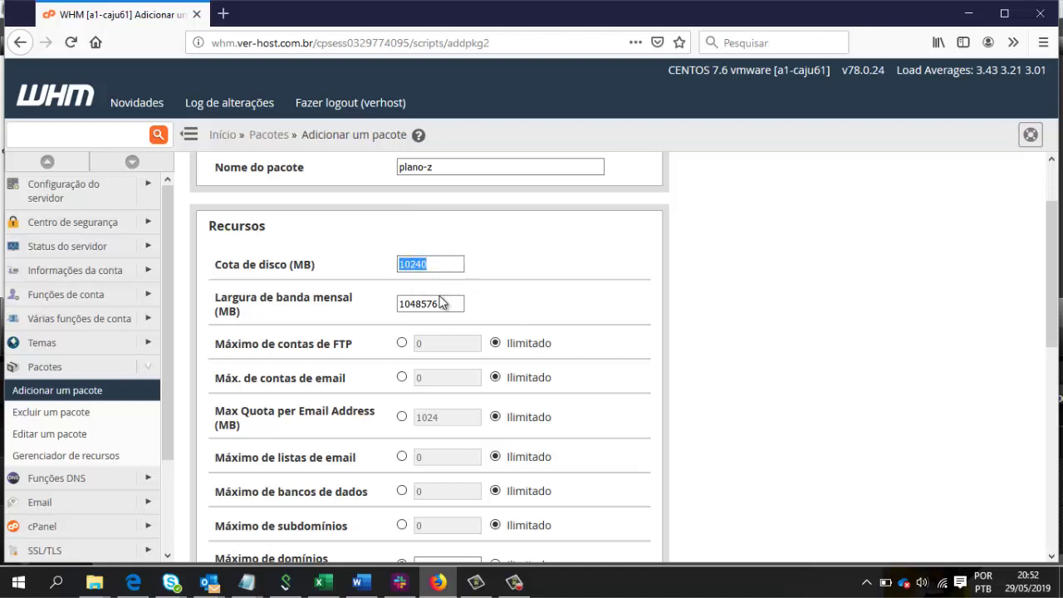
Replace the monthly bandwidth value 1048576 with 100000 MB.
scroll(403, 294, down, 2)
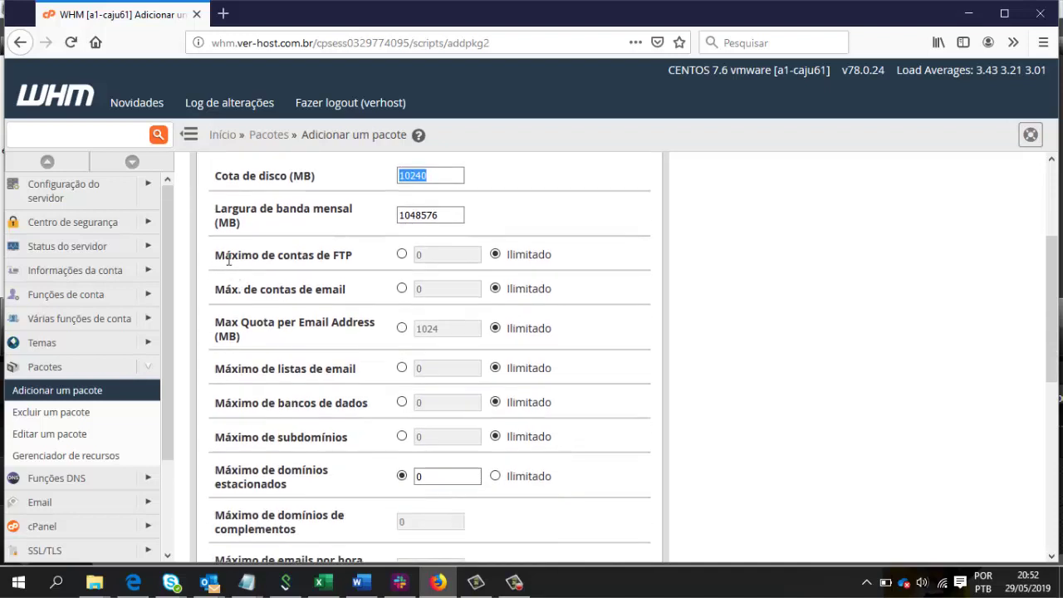
click(408, 218)
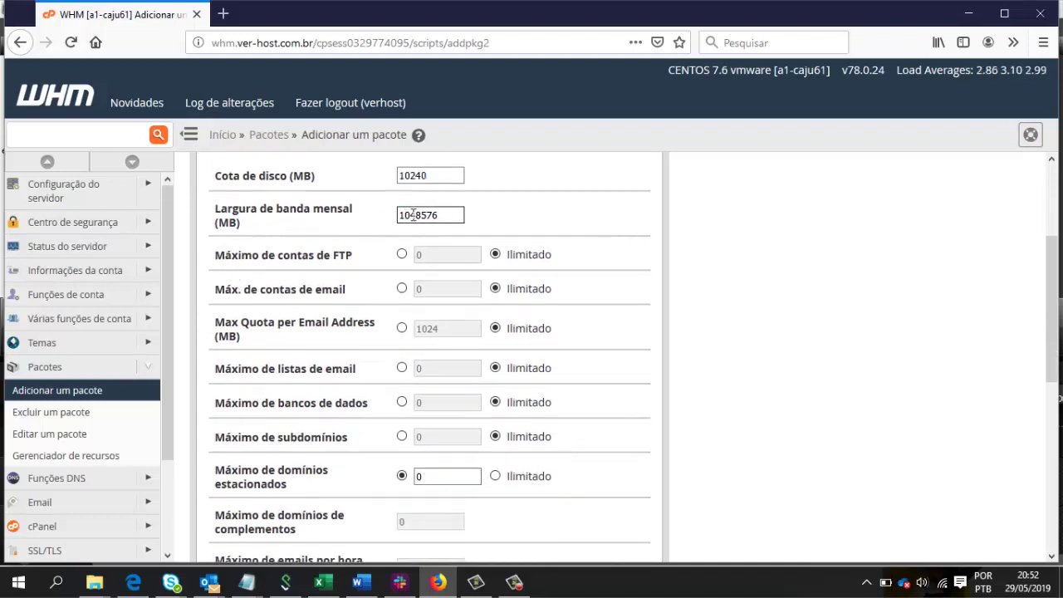
double_click(413, 218)
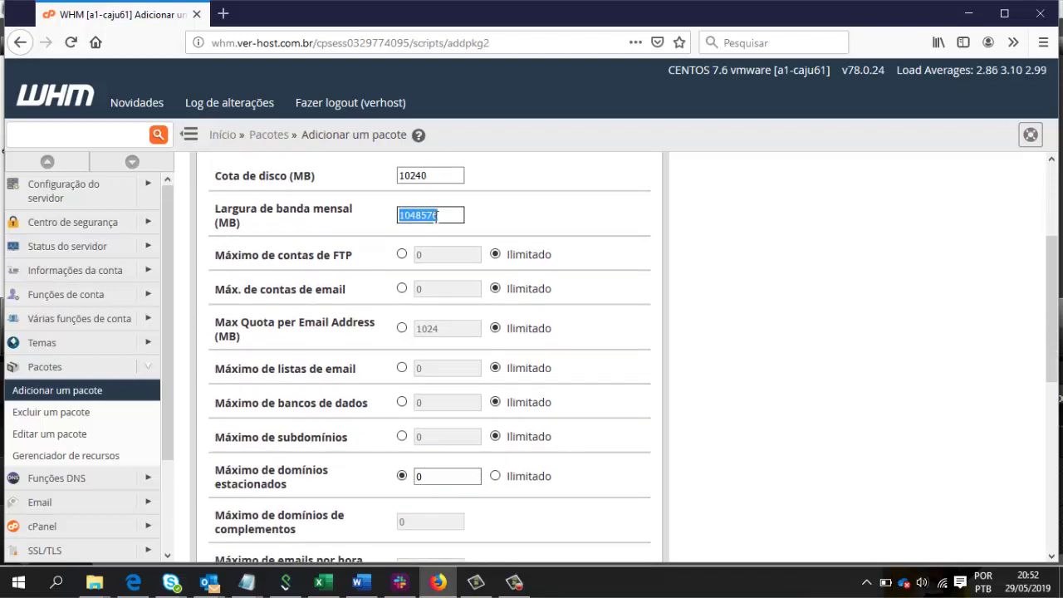
text(100000)
click(357, 249)
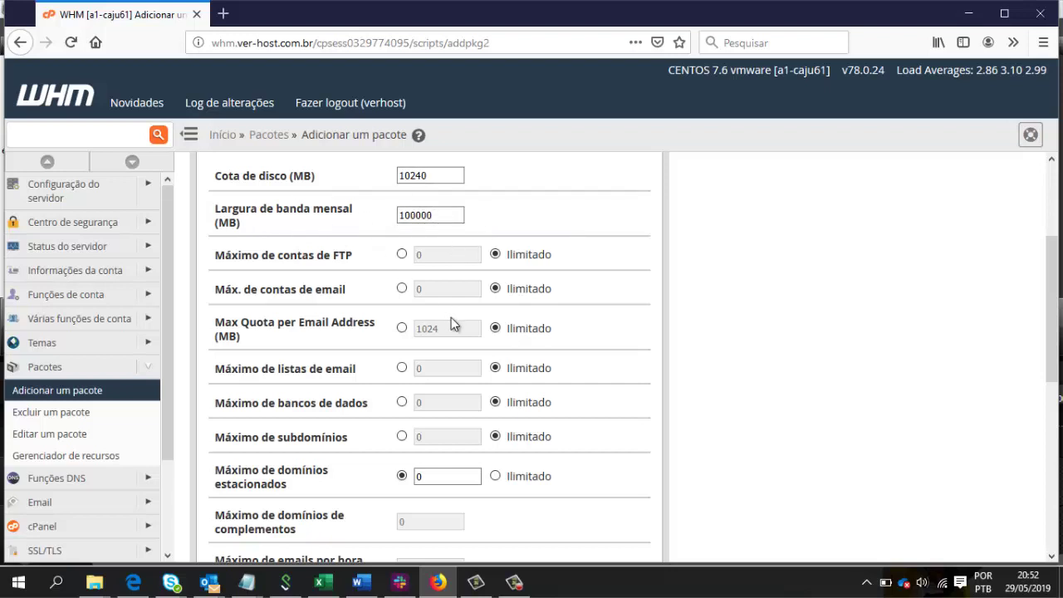
scroll(482, 291, up, 2)
click(551, 346)
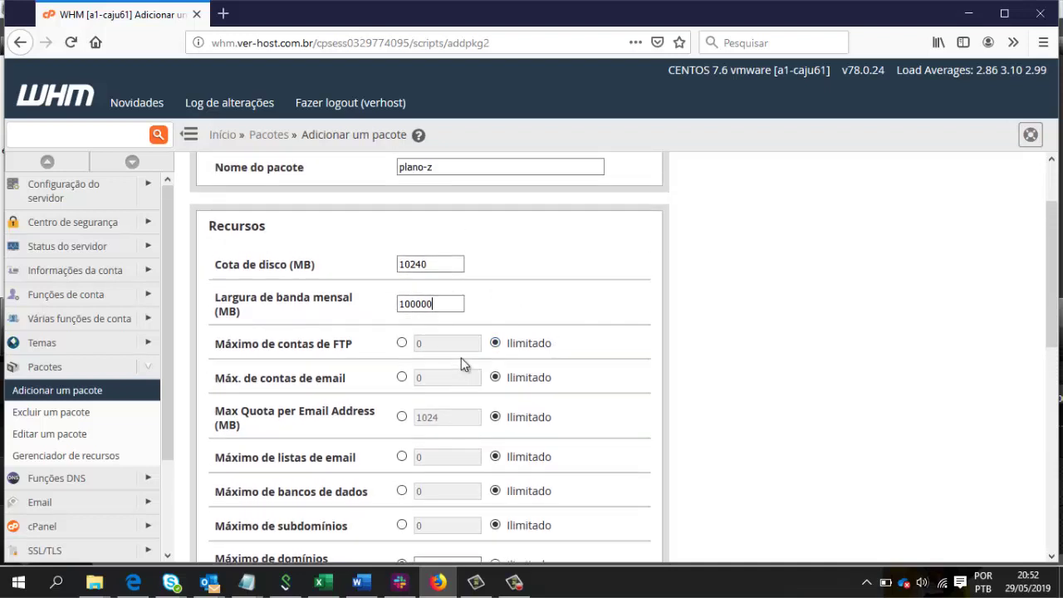
Check the 100000 MB bandwidth and 10240 MB disk quota values.
scroll(449, 341, down, 2)
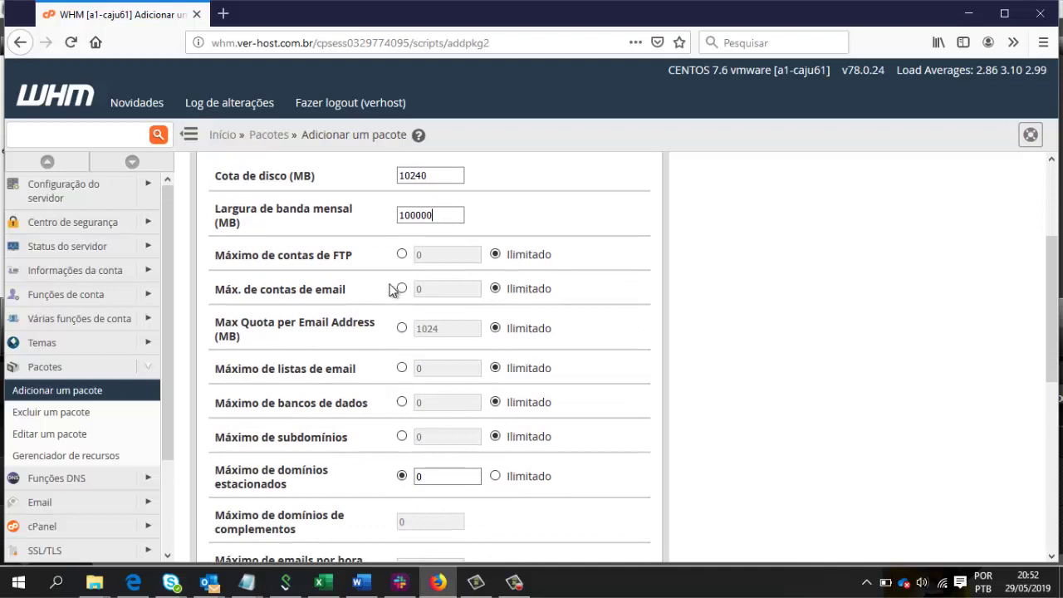
double_click(432, 215)
double_click(404, 177)
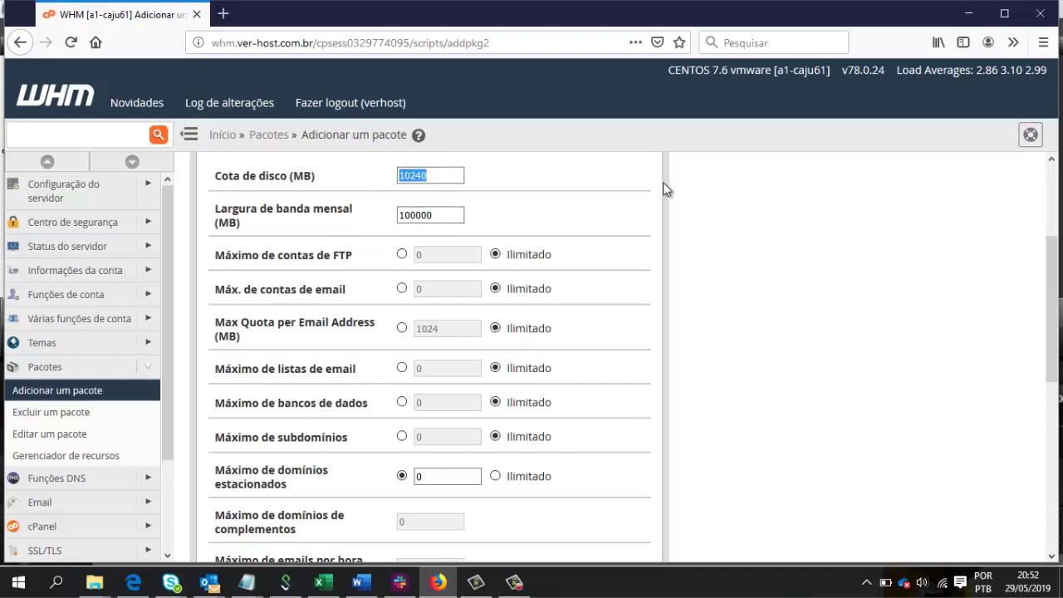
double_click(415, 214)
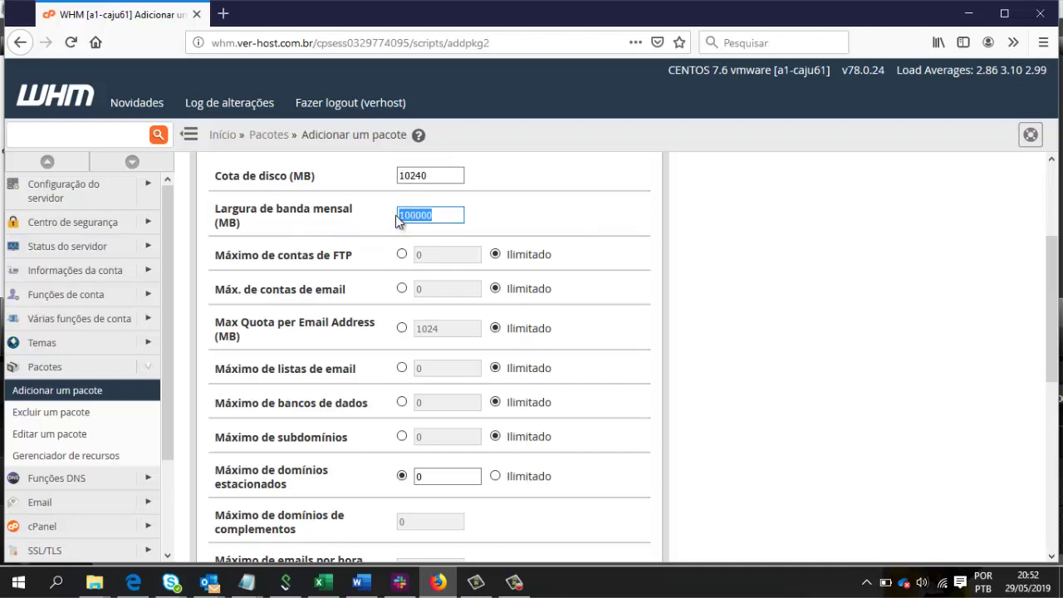
click(429, 175)
drag(428, 174, 397, 172)
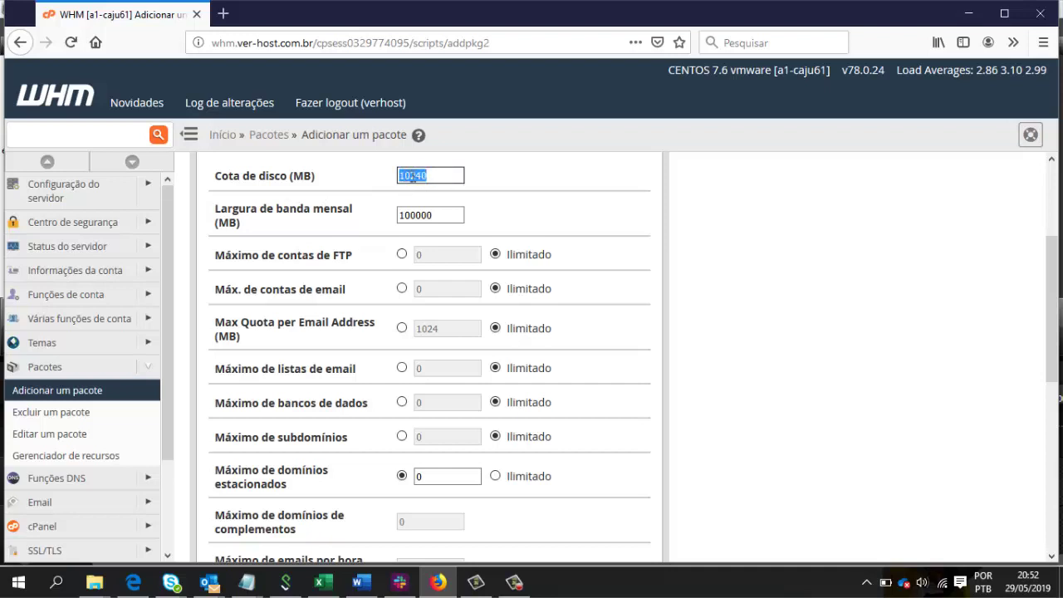
drag(434, 214, 382, 218)
click(413, 215)
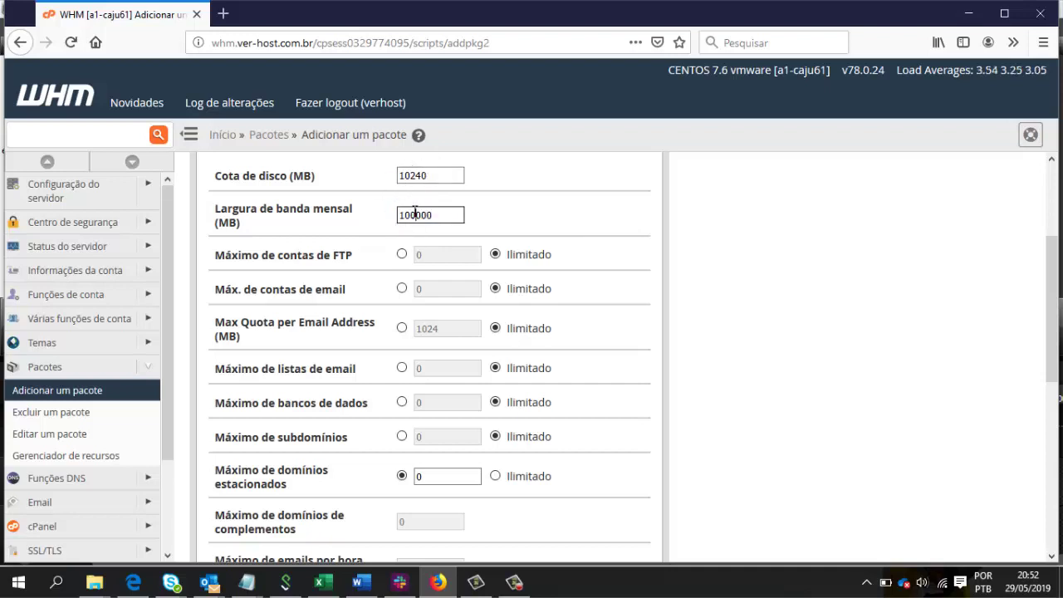
double_click(415, 212)
drag(215, 256, 349, 259)
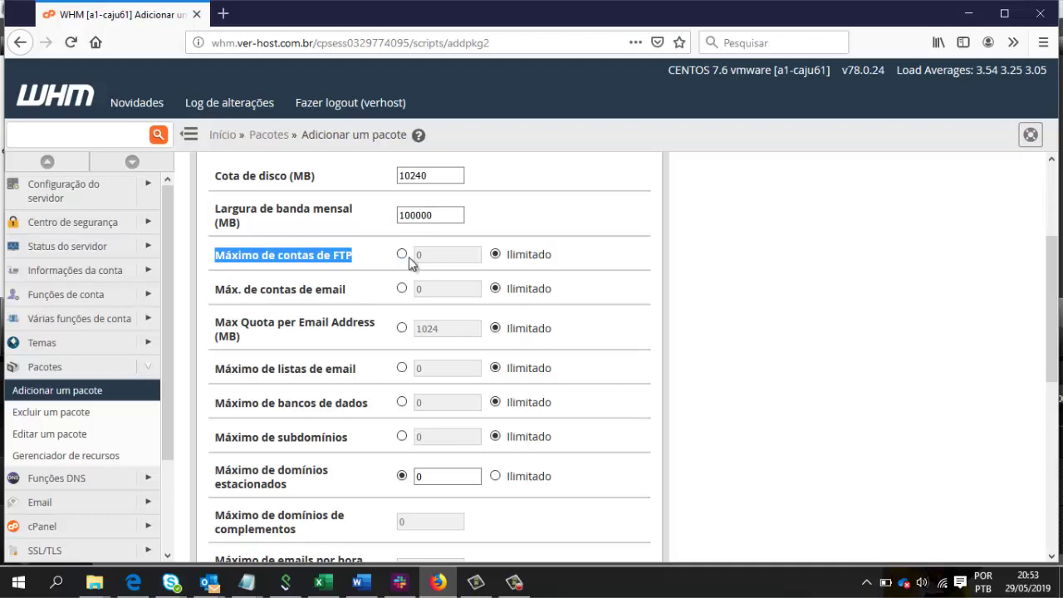
Limit FTP accounts to 2 instead of unlimited.
click(402, 254)
click(430, 261)
drag(425, 260, 413, 260)
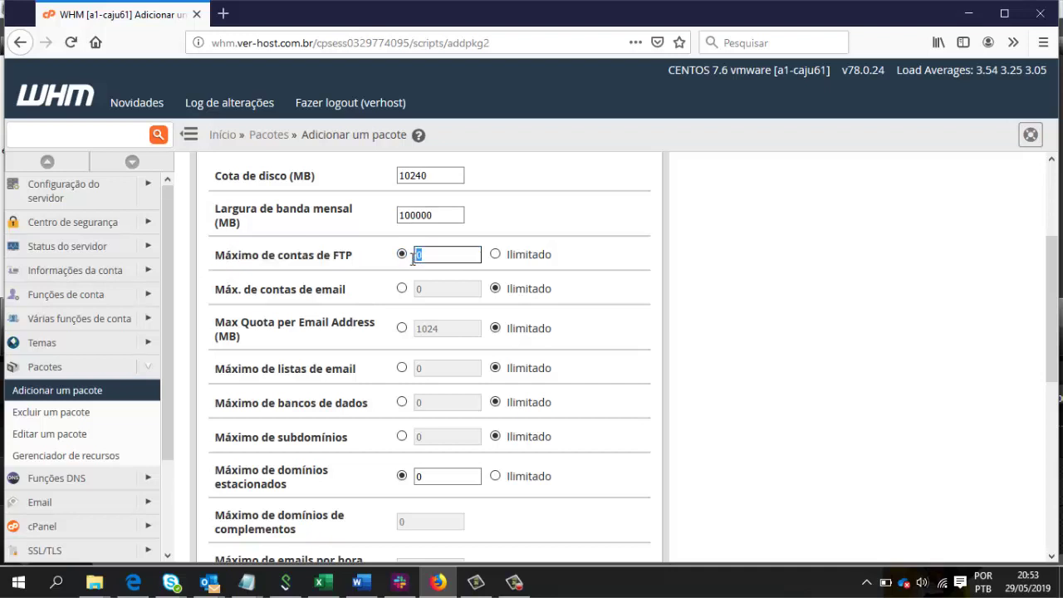
text(2)
Cap Máx. de contas de email at 10 with a numeric limit.
click(401, 288)
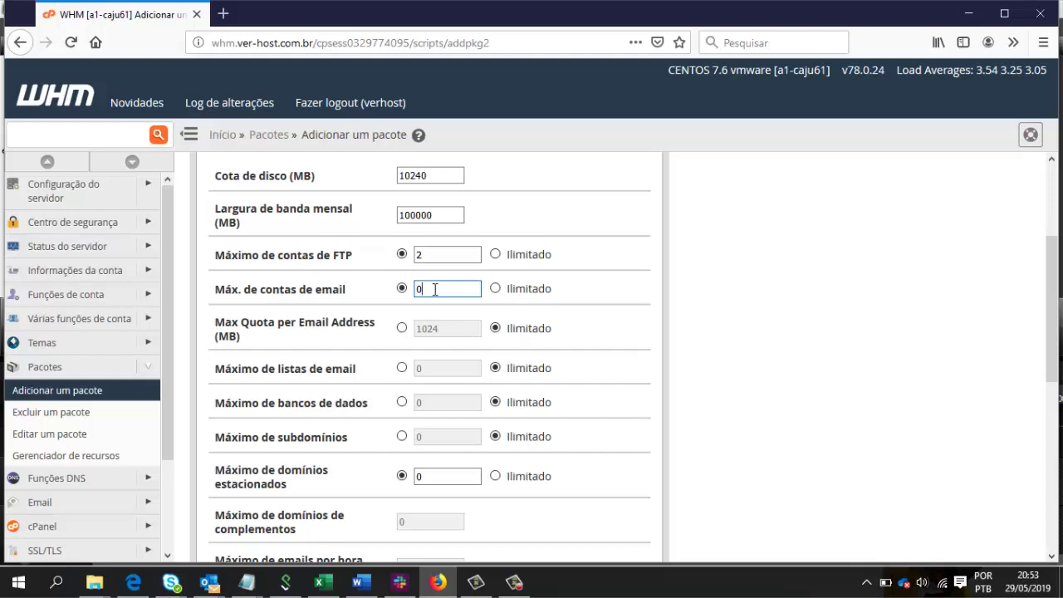
text(5)
double_click(419, 288)
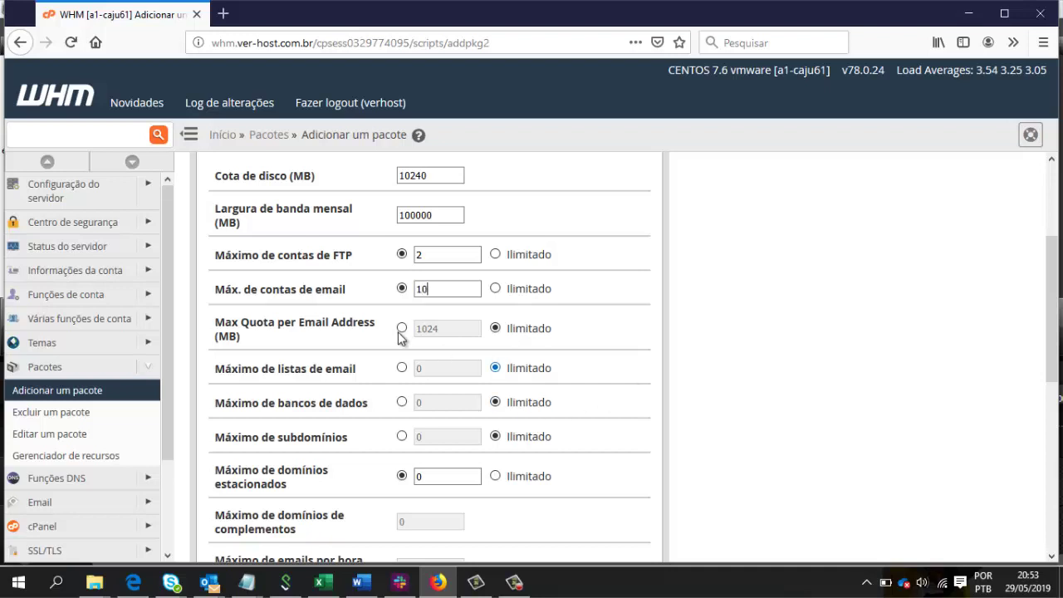
text(10)
double_click(260, 323)
click(275, 355)
drag(208, 339, 208, 325)
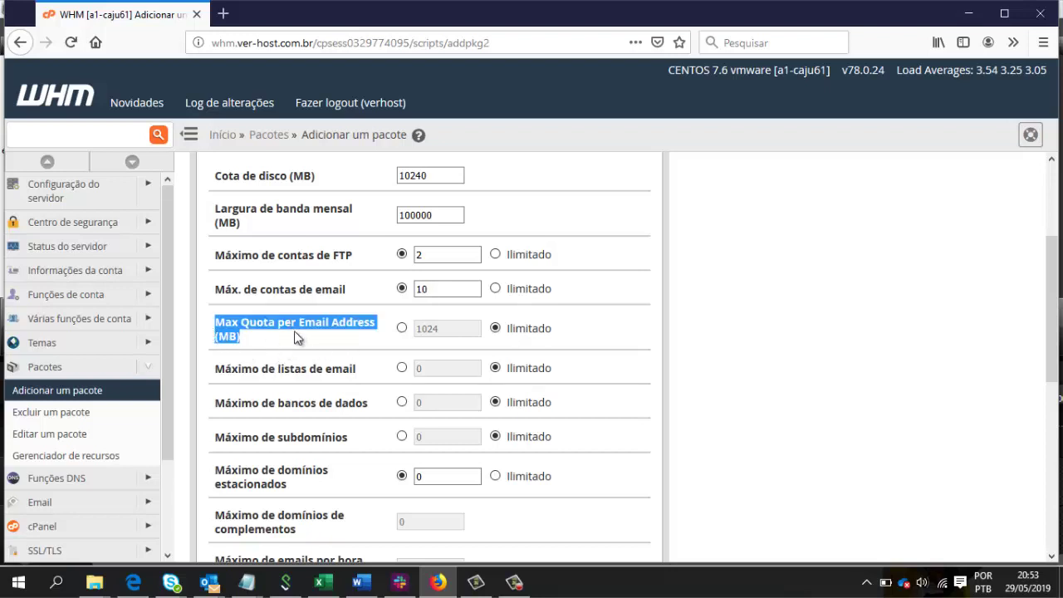
Set a fixed per-mailbox quota of 100 MB instead of 1024.
click(402, 329)
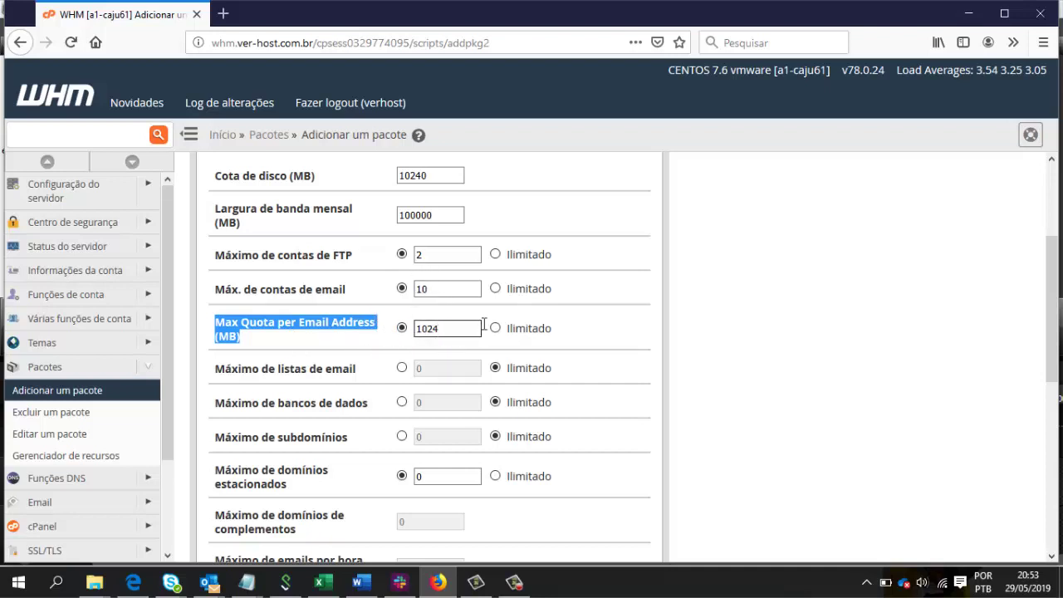
click(284, 344)
click(434, 288)
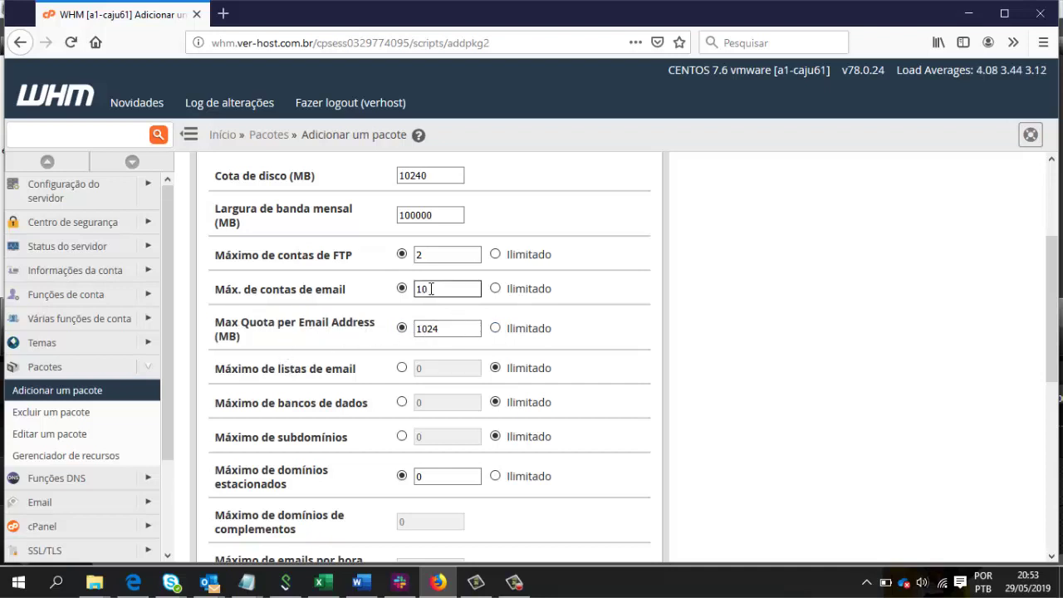
click(436, 328)
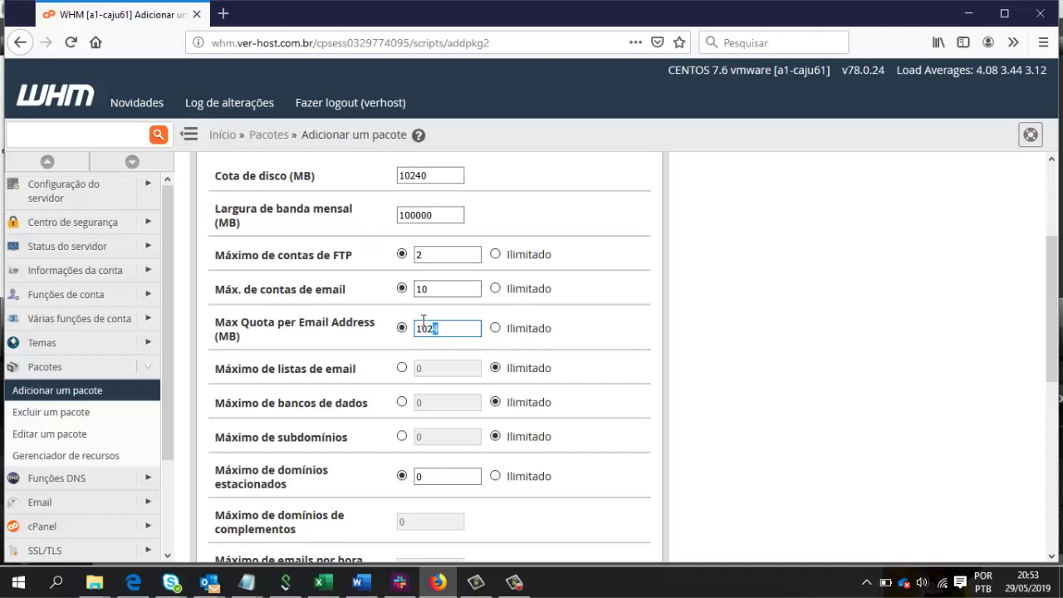
double_click(424, 328)
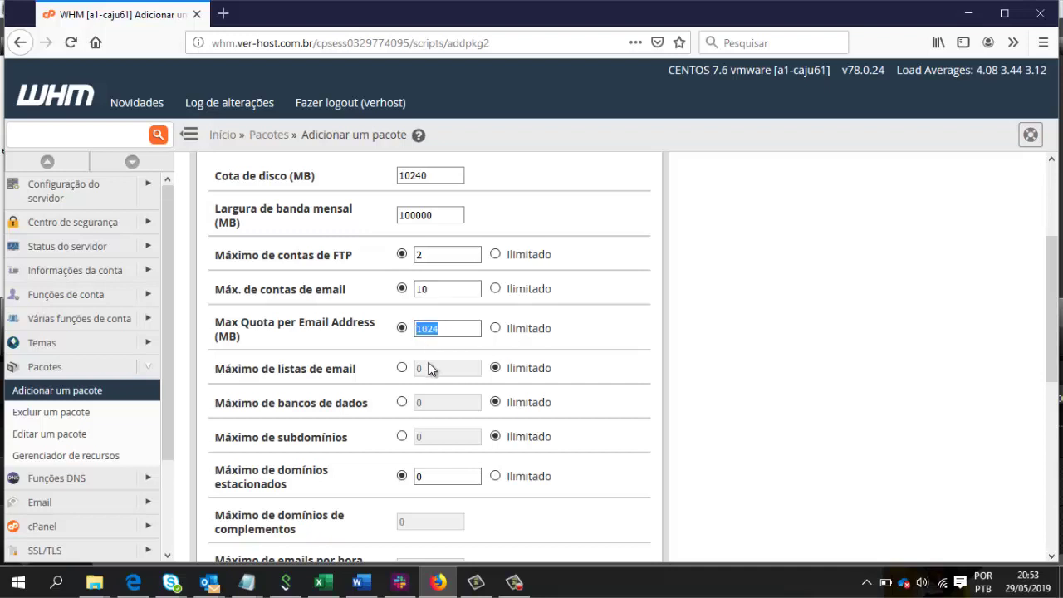
text(1)
click(438, 329)
Limit email lists to 10 and databases to 10.
scroll(493, 368, down, 2)
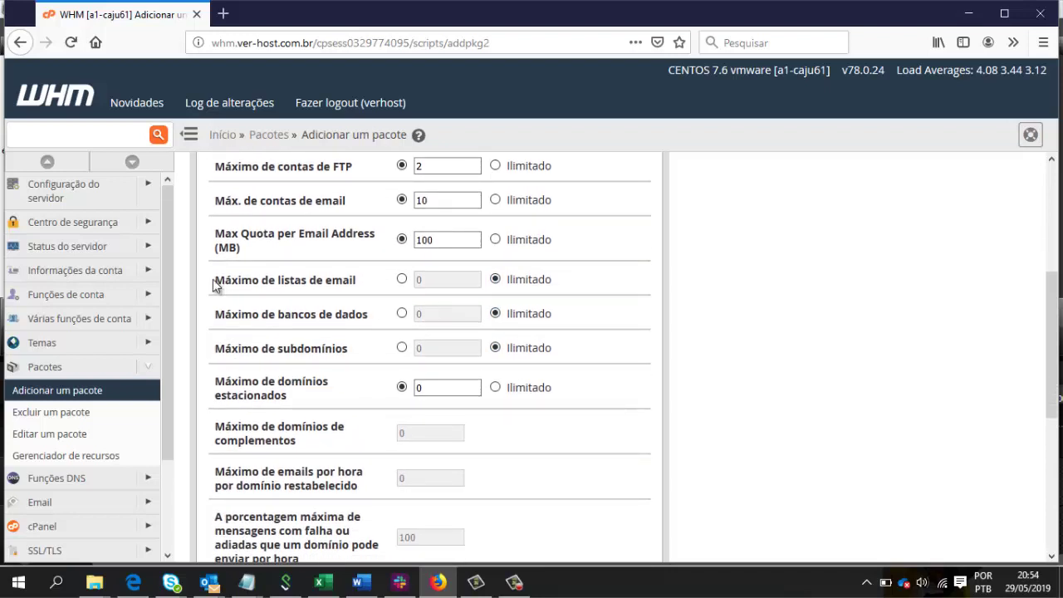
click(403, 280)
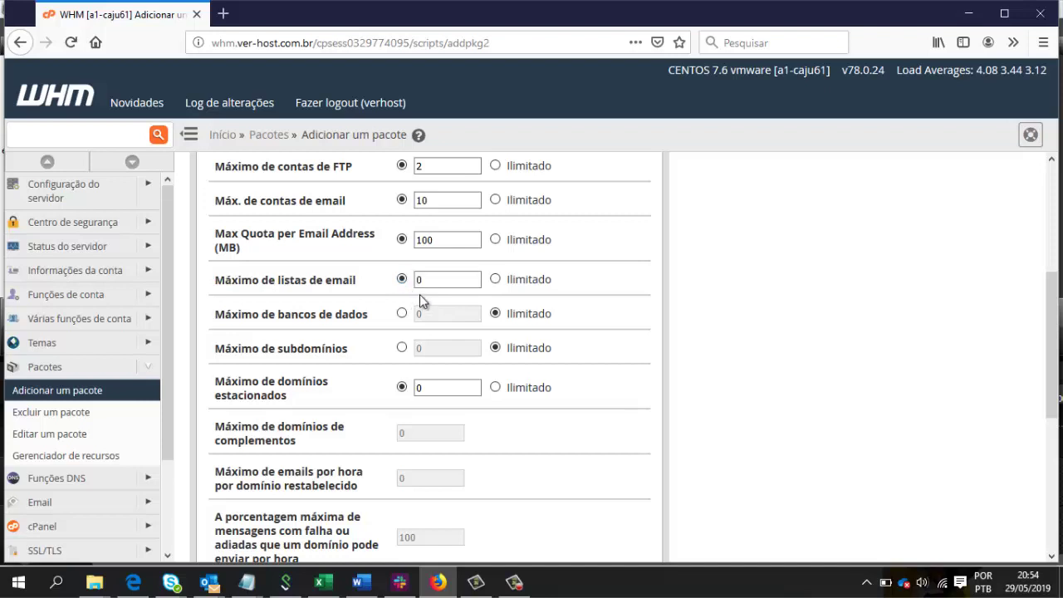
double_click(432, 281)
text(10)
click(403, 316)
drag(421, 313, 408, 309)
text(10)
Limit subdomains to 5 and clear the parked-domains value.
scroll(419, 363, down, 2)
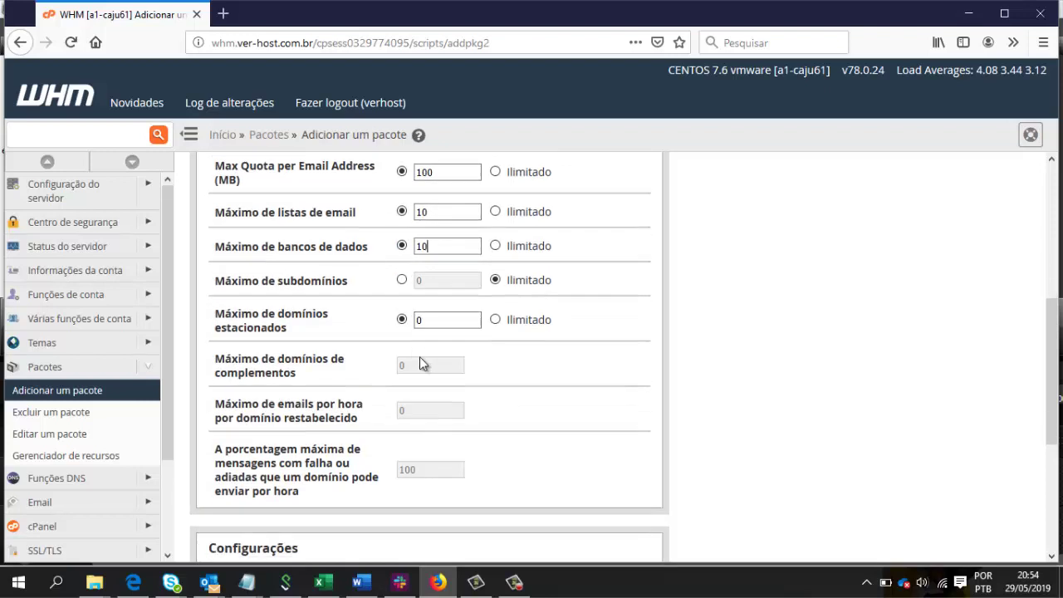
scroll(420, 363, down, 1)
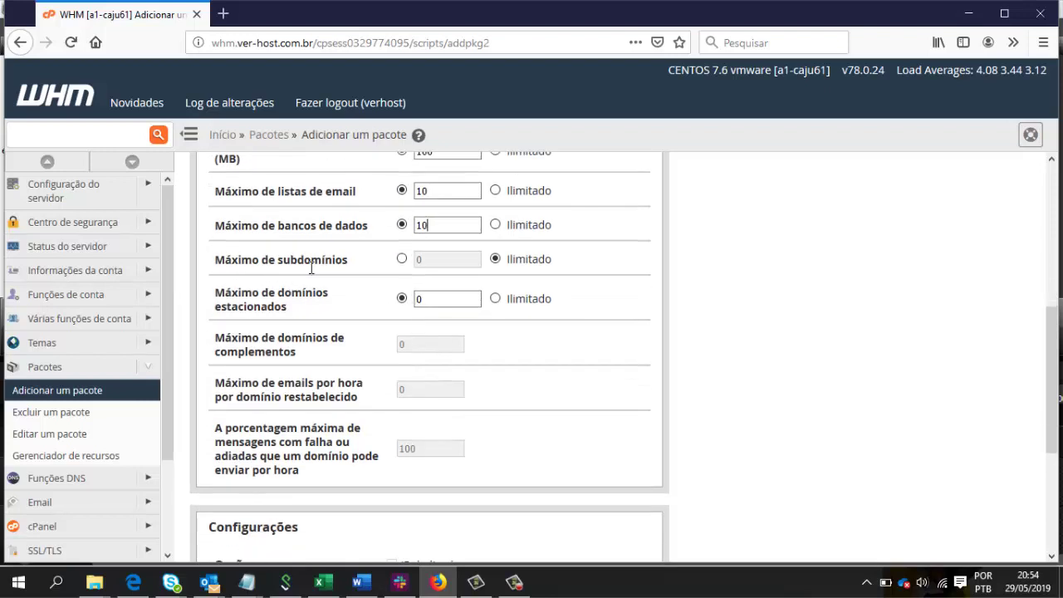
click(402, 259)
click(425, 263)
key(ctrl+a)
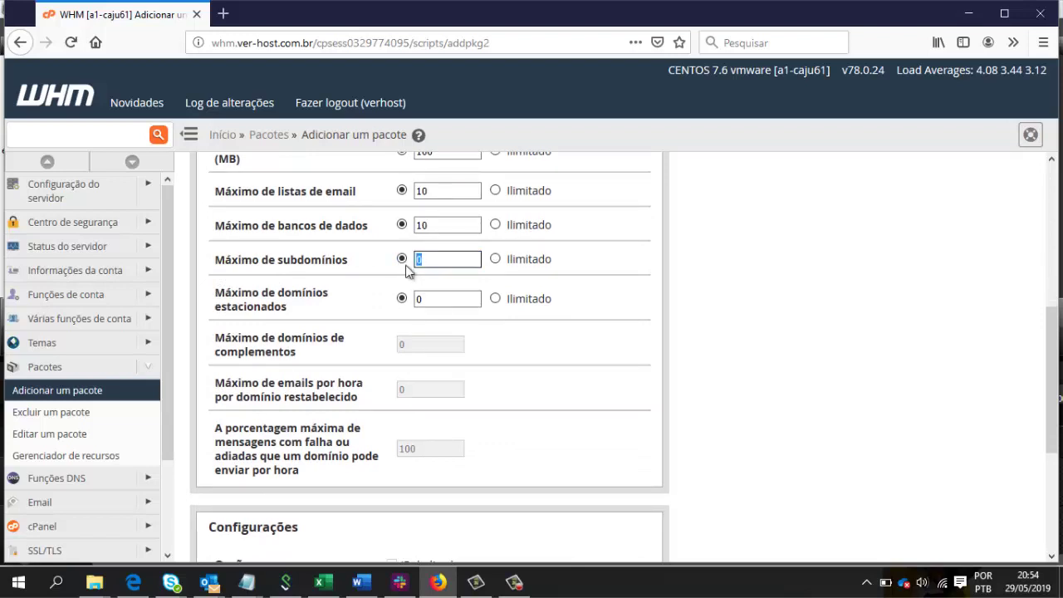
text(5)
click(450, 298)
key(BackSpace)
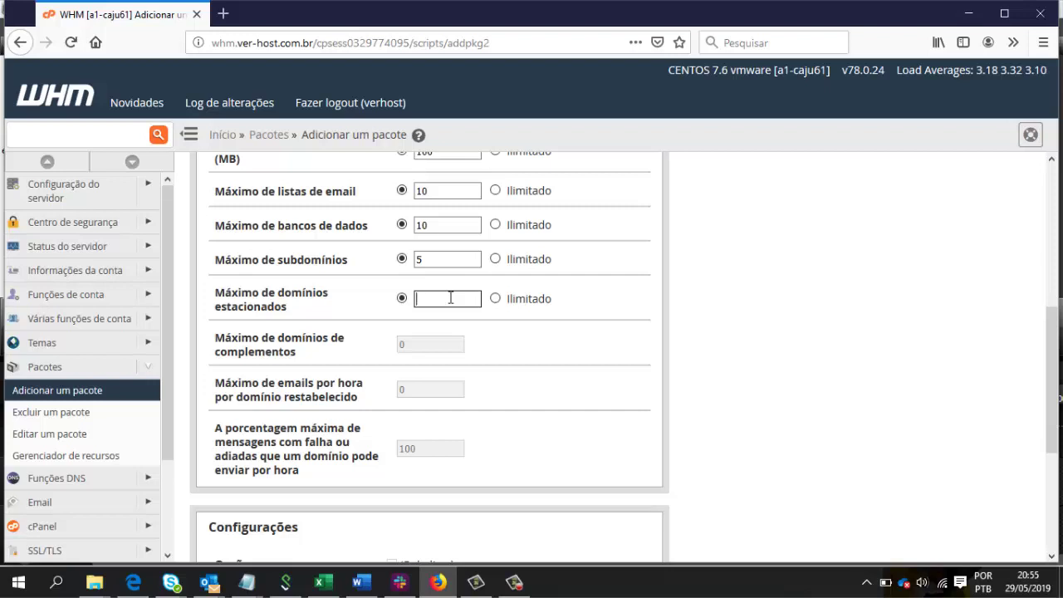
scroll(553, 358, down, 2)
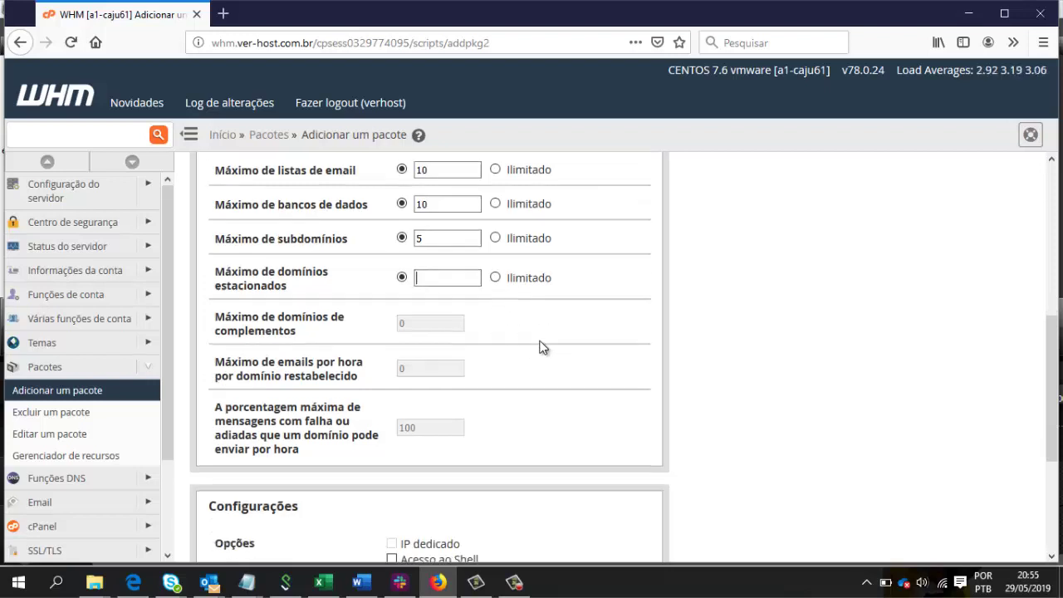
scroll(507, 358, up, 2)
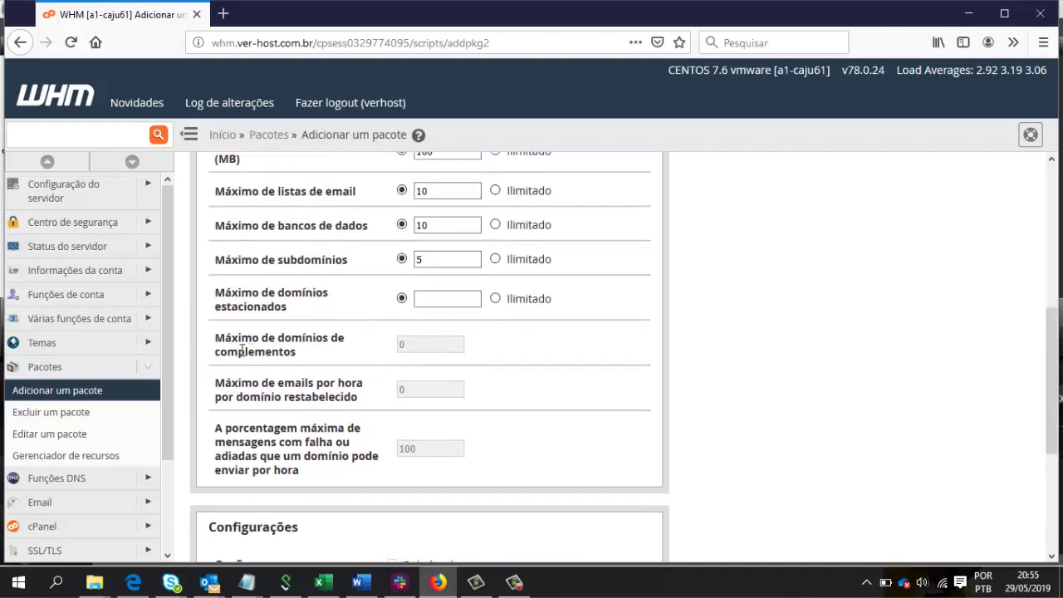
mouse_move(215, 338)
mouse_down()
mouse_move(330, 359)
mouse_move(426, 350)
mouse_up()
scroll(427, 351, down, 2)
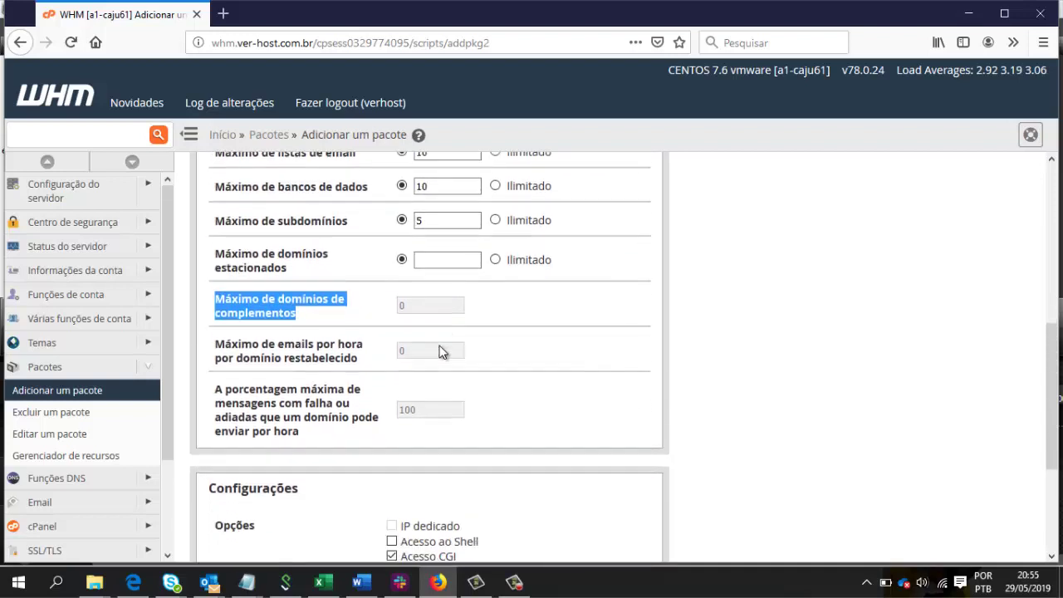
drag(518, 372, 382, 254)
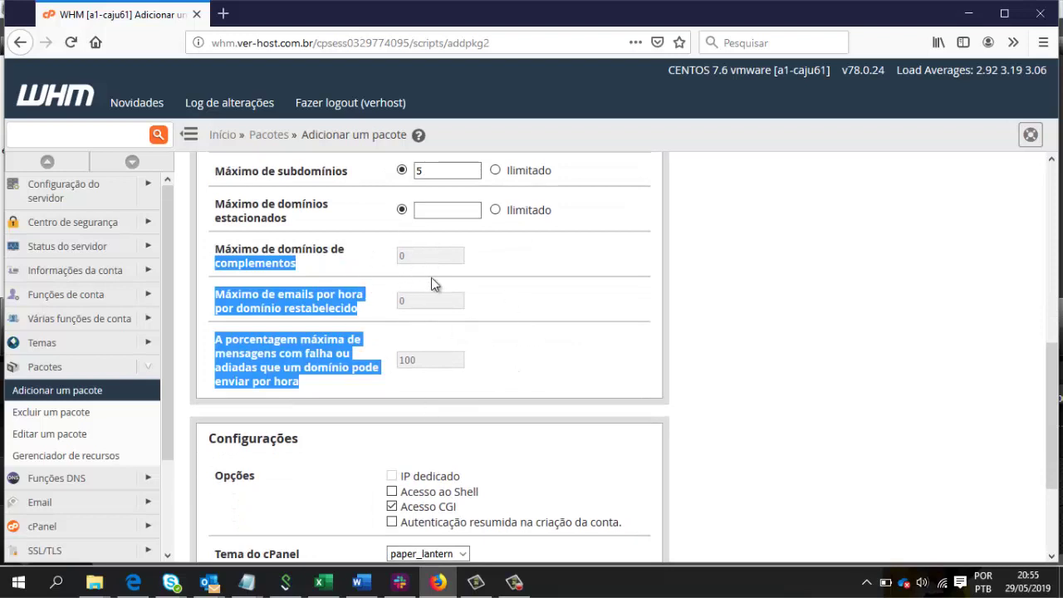
mouse_move(552, 387)
mouse_down()
mouse_move(324, 342)
mouse_move(223, 241)
mouse_up()
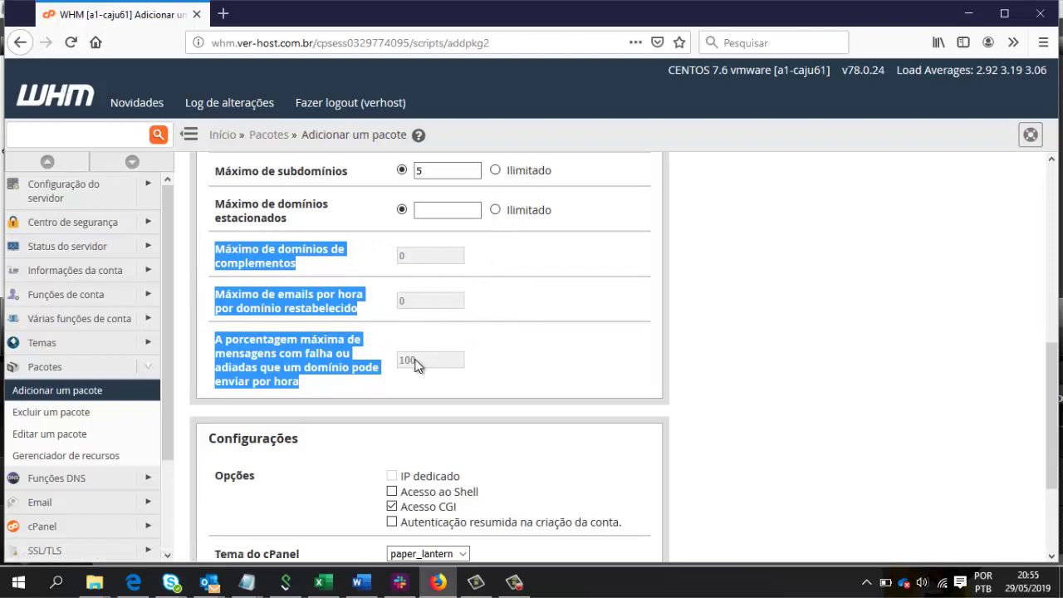
scroll(418, 366, down, 2)
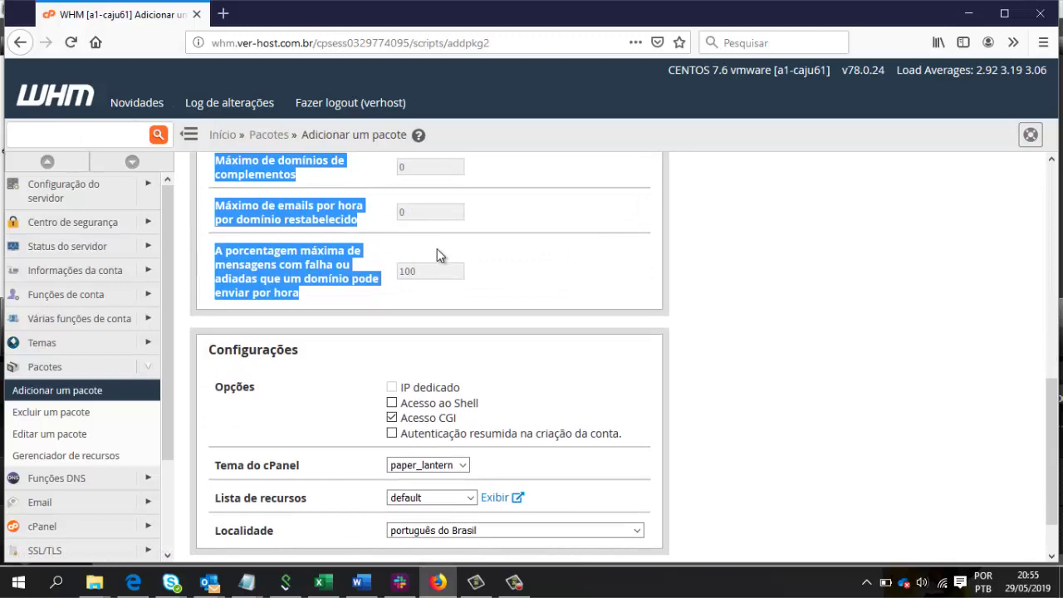
scroll(437, 248, down, 1)
scroll(449, 244, up, 2)
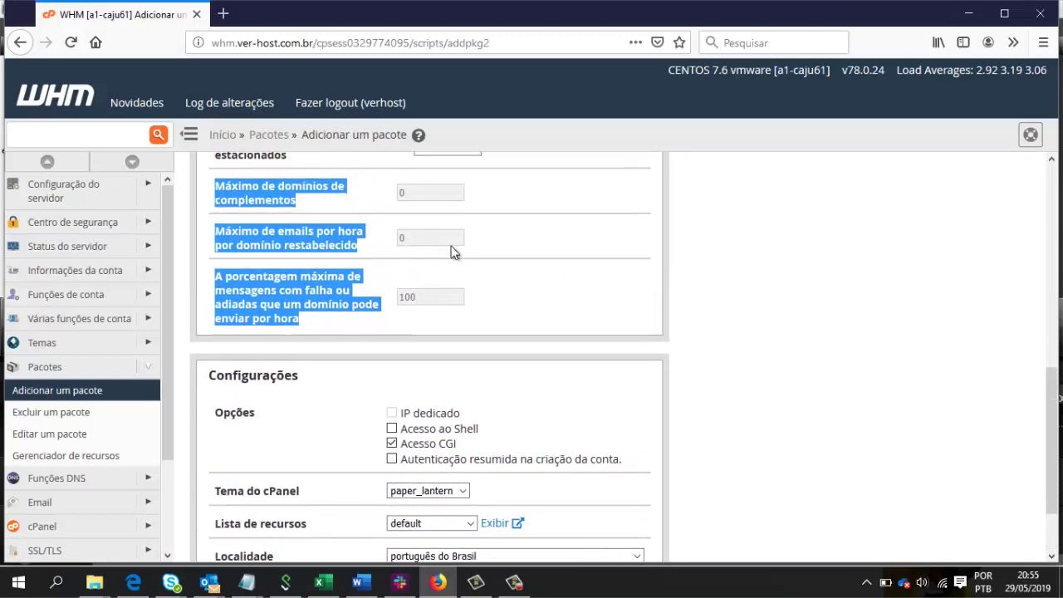
scroll(448, 312, up, 4)
scroll(448, 312, down, 4)
scroll(461, 258, down, 2)
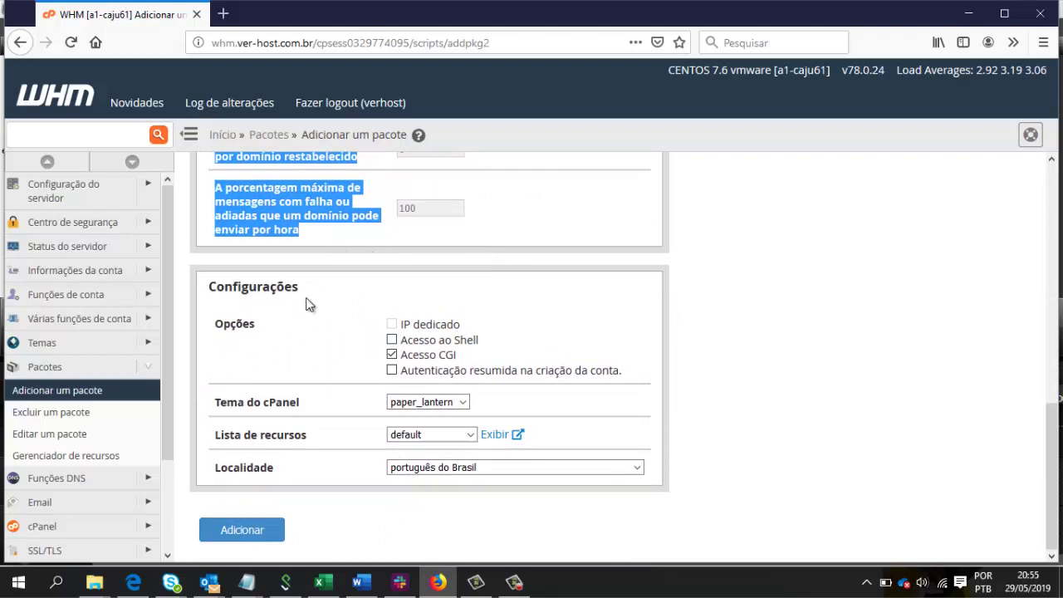
Tick Acesso ao Shell in Configurações so the package has shell plus CGI access.
drag(209, 287, 311, 358)
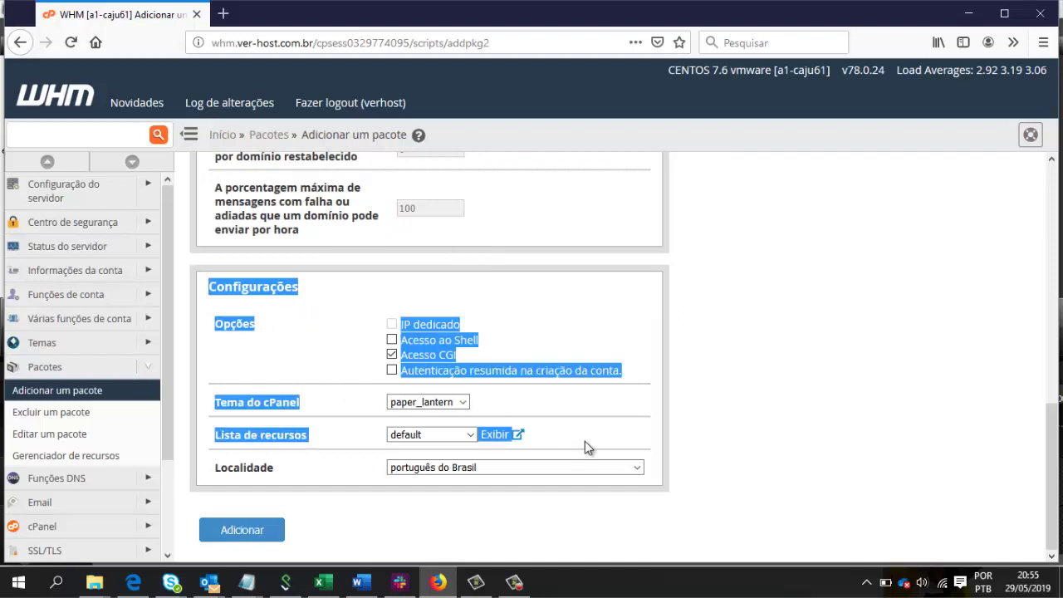
drag(311, 359, 585, 441)
click(563, 326)
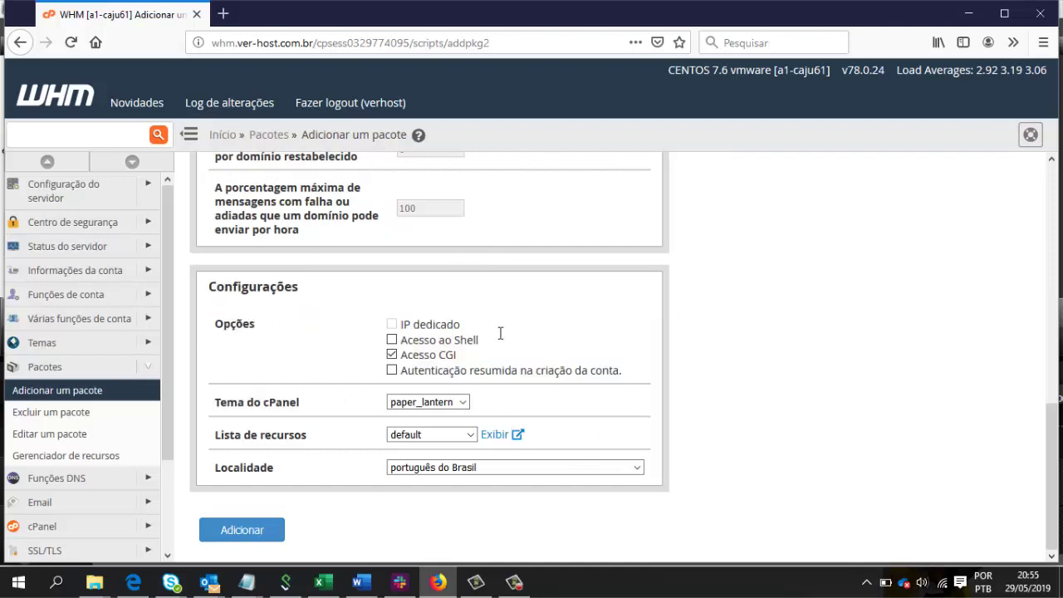
click(392, 341)
drag(479, 340, 395, 342)
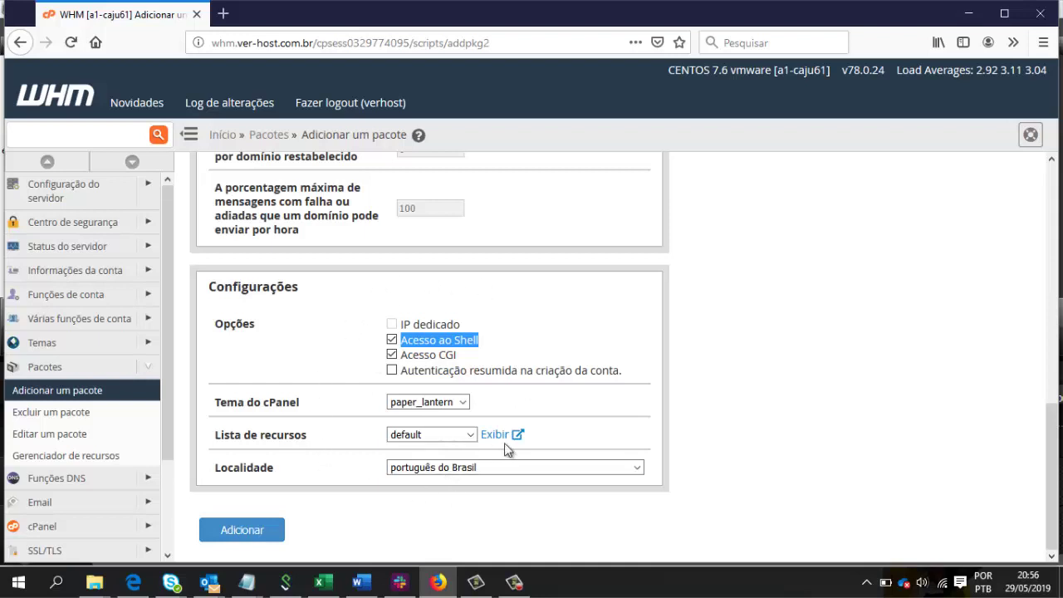
drag(215, 402, 305, 406)
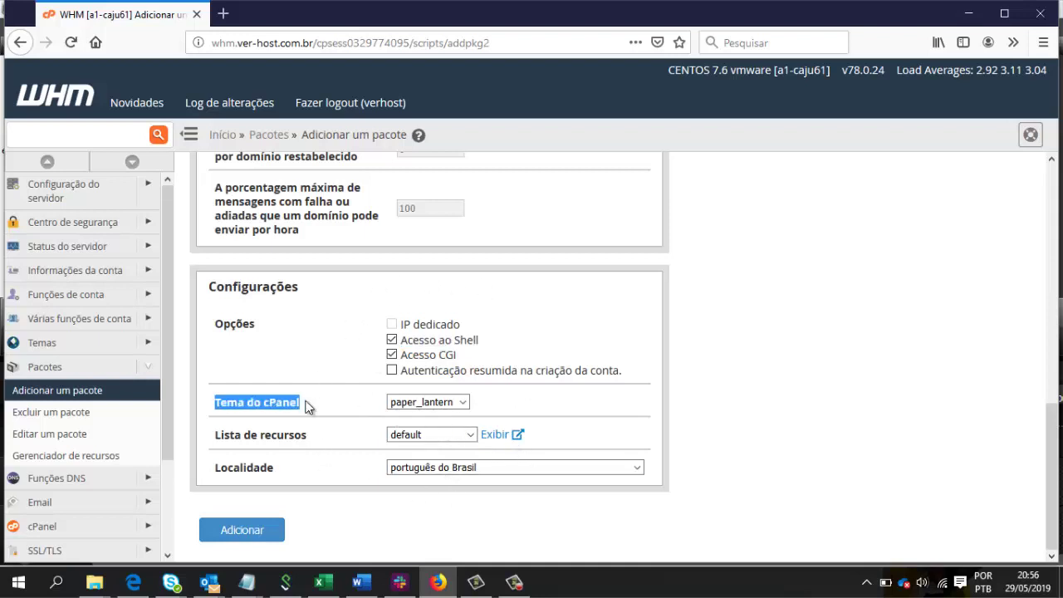
click(461, 406)
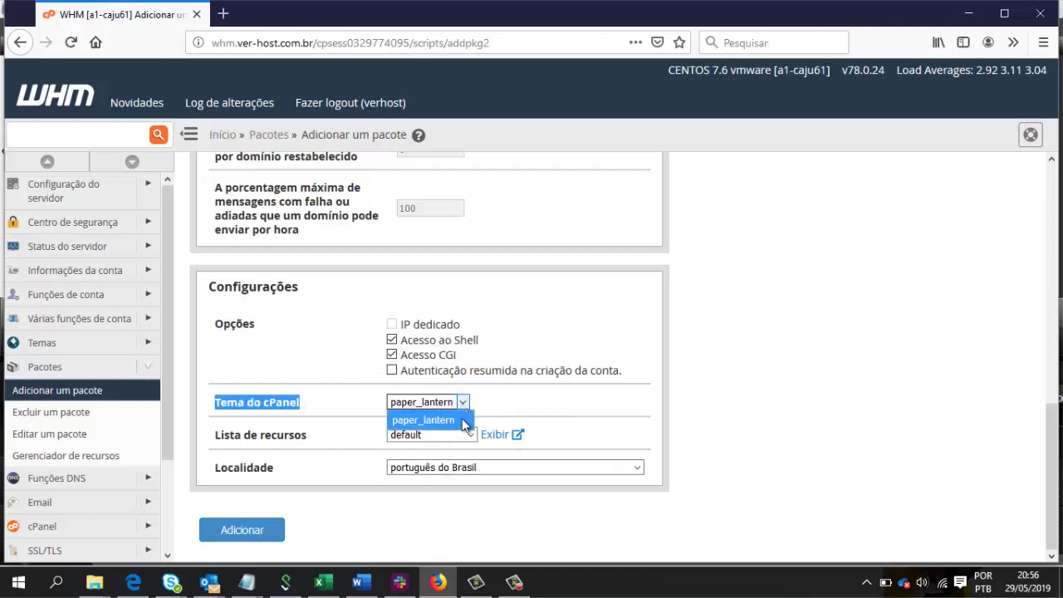
click(444, 422)
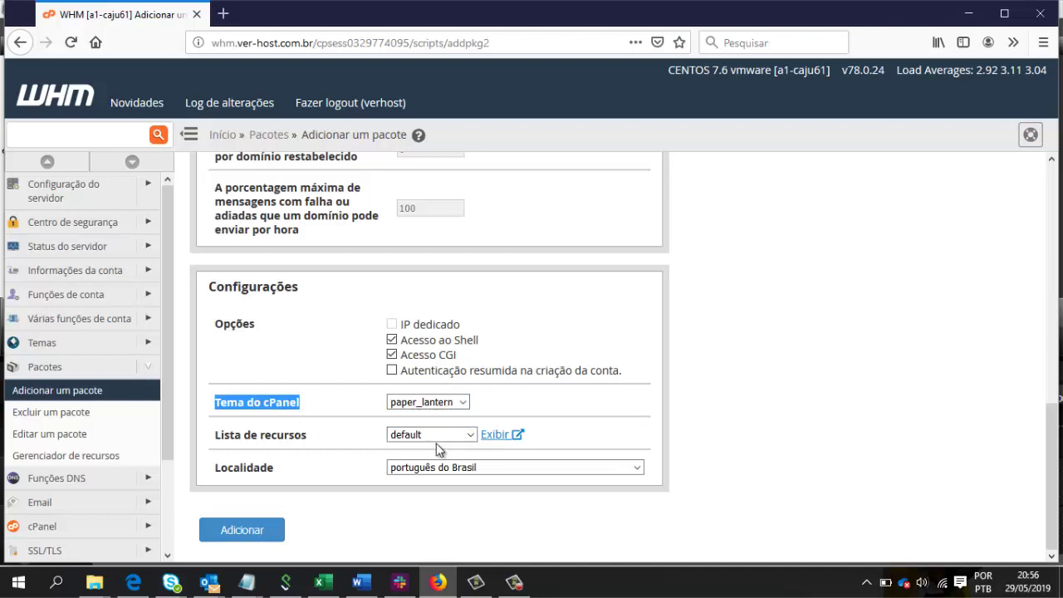
drag(215, 435, 311, 446)
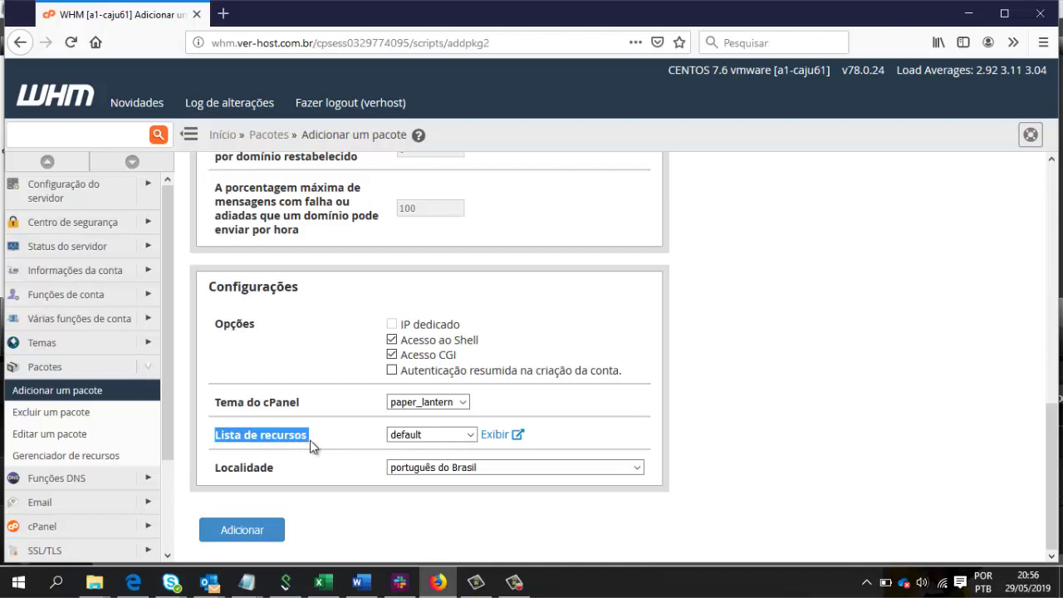
click(468, 436)
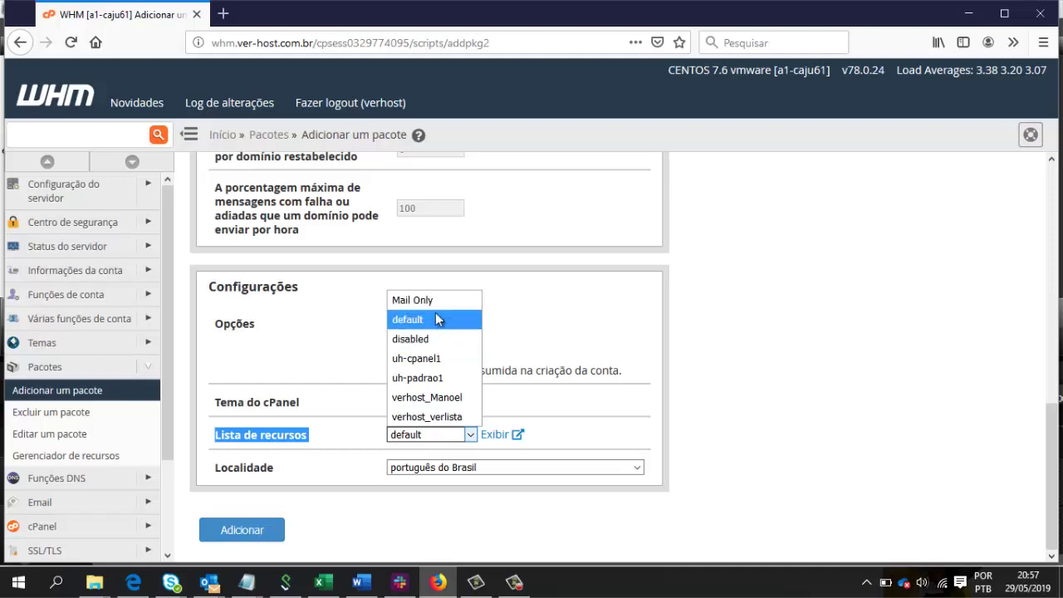
click(435, 321)
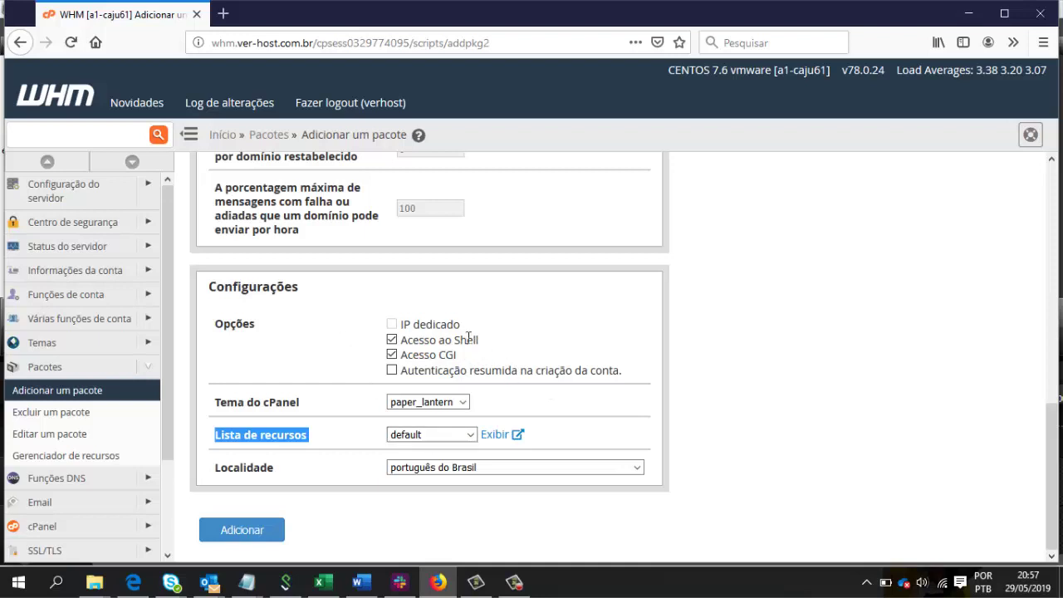
click(225, 411)
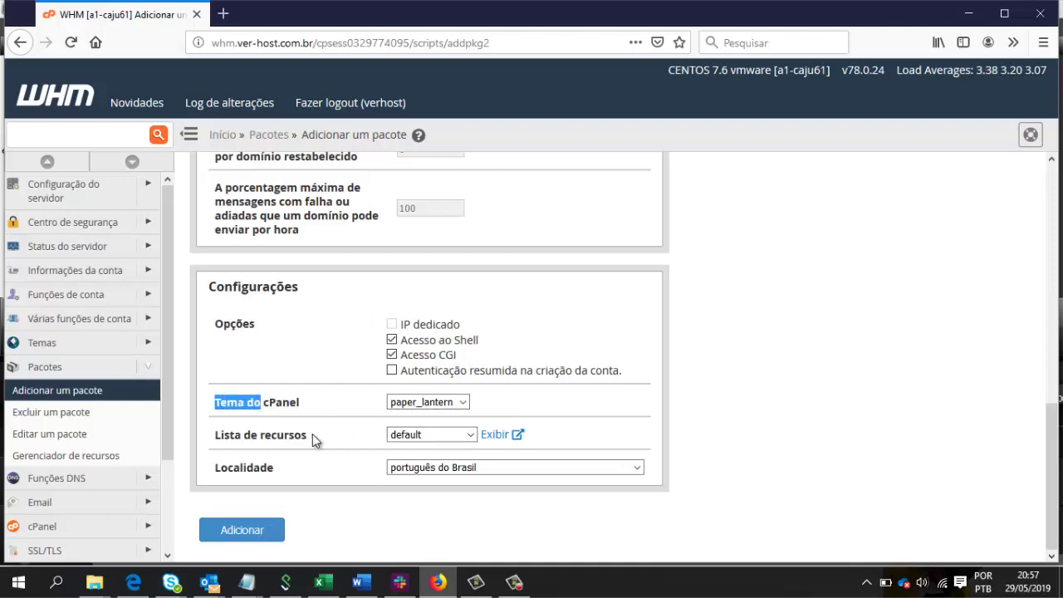
click(232, 474)
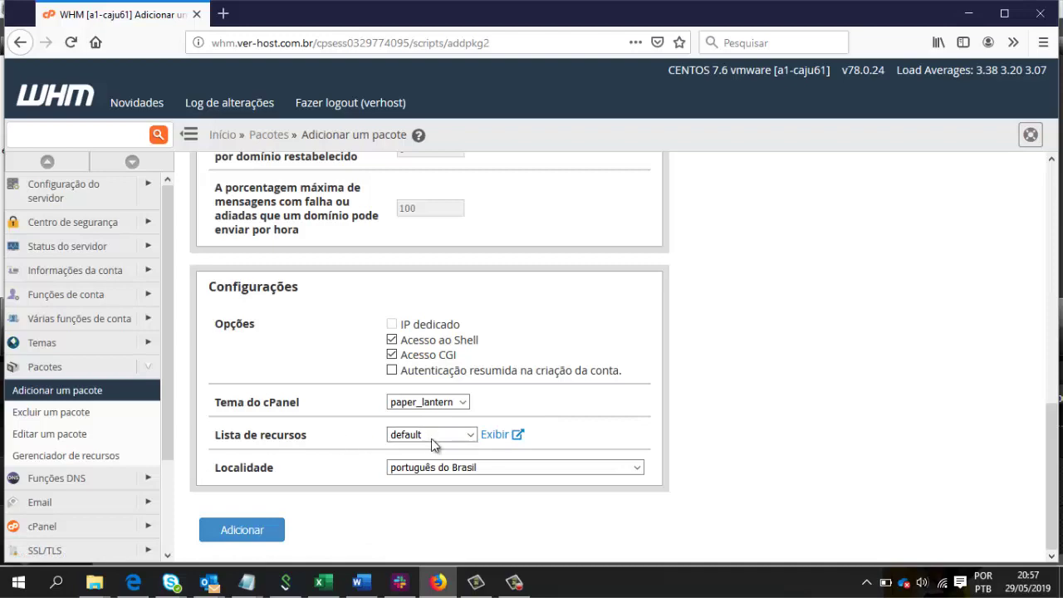
Submit the plano-z package with Adicionar and check the Êxito! confirmation.
click(240, 532)
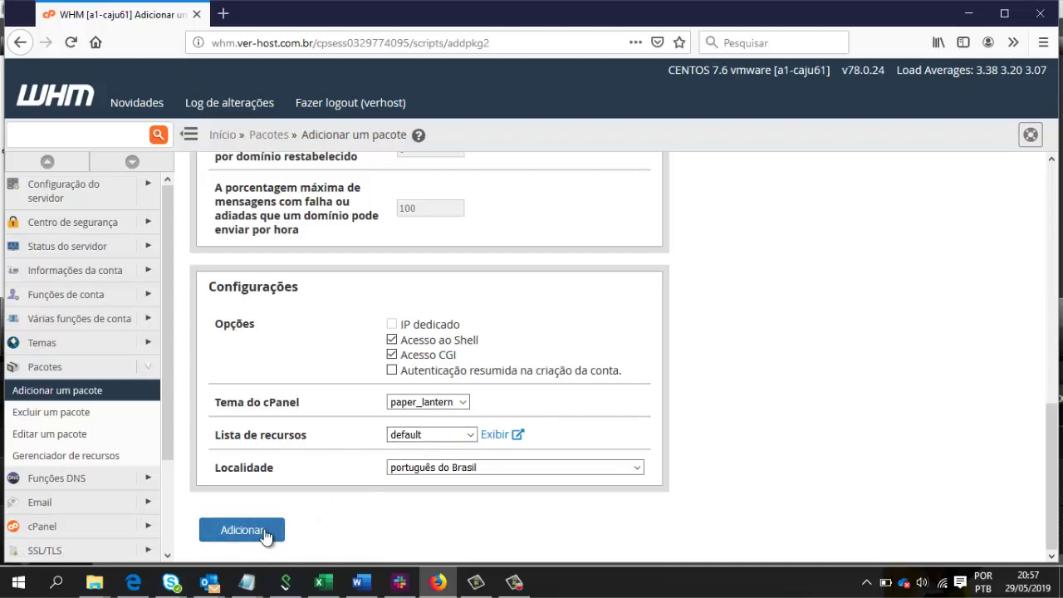
click(264, 529)
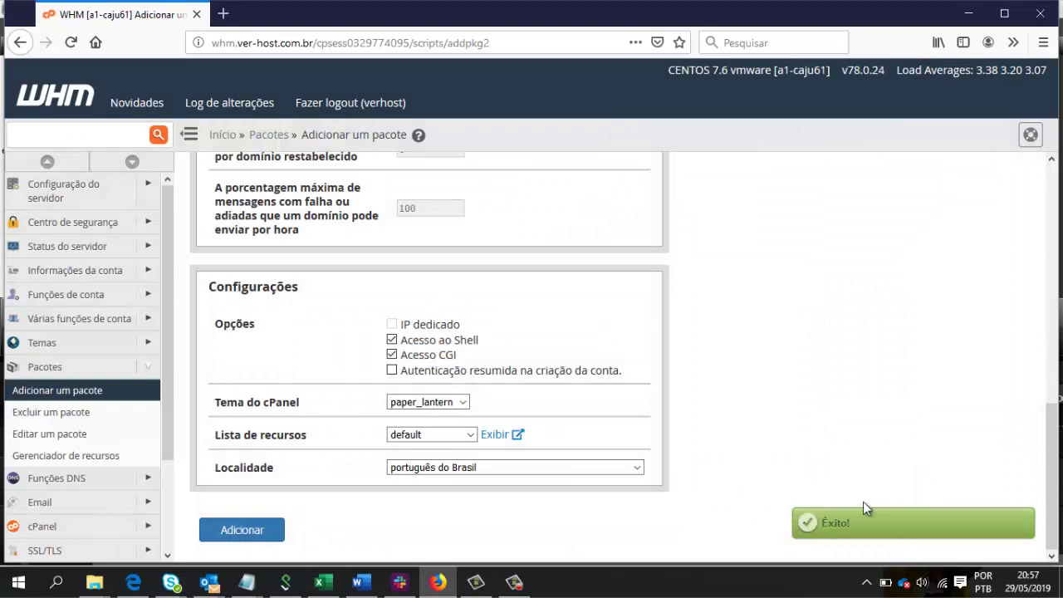
scroll(861, 505, up, 5)
scroll(821, 427, up, 5)
scroll(642, 333, down, 5)
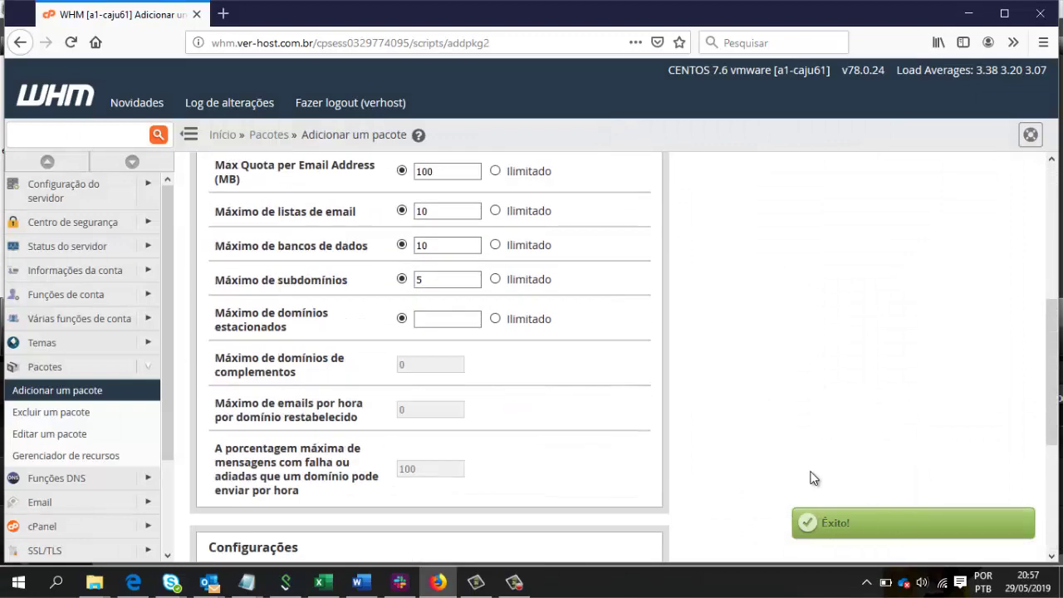
scroll(499, 423, down, 4)
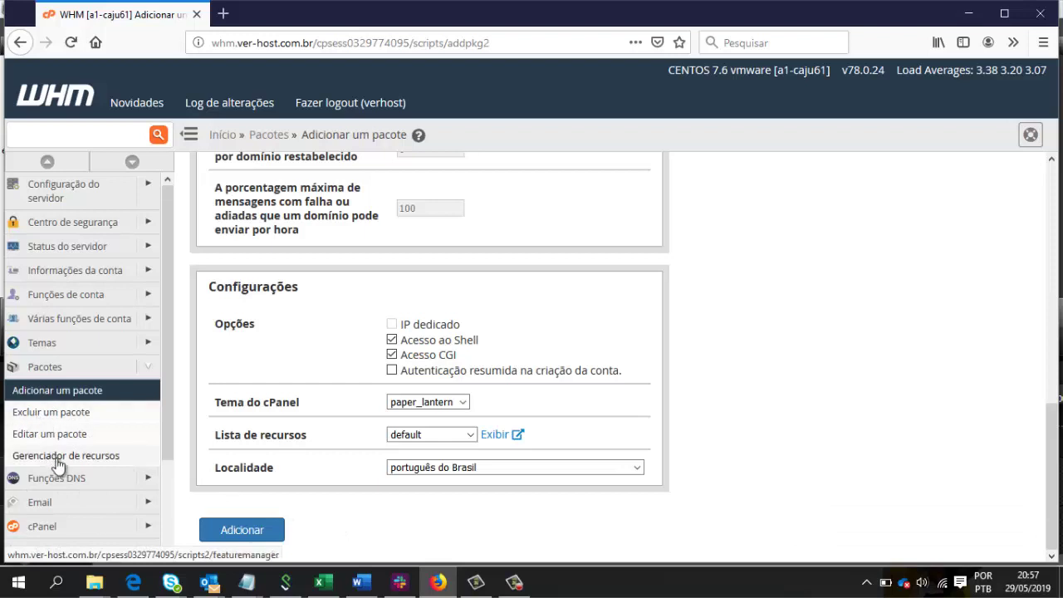
scroll(52, 434, down, 2)
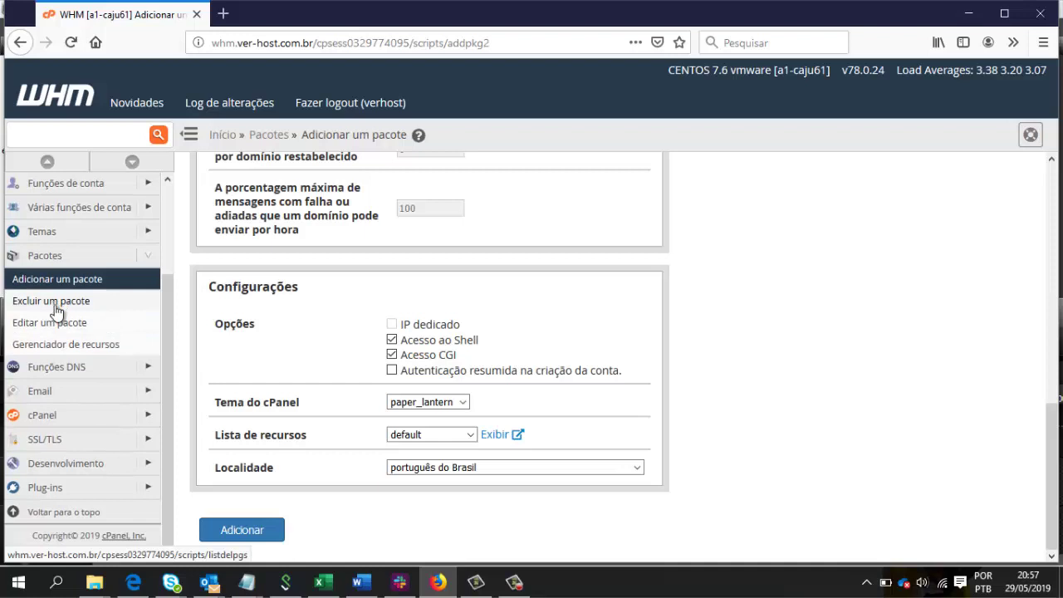
Load verhost_plano-z into the Editar um pacote form.
click(75, 347)
click(79, 434)
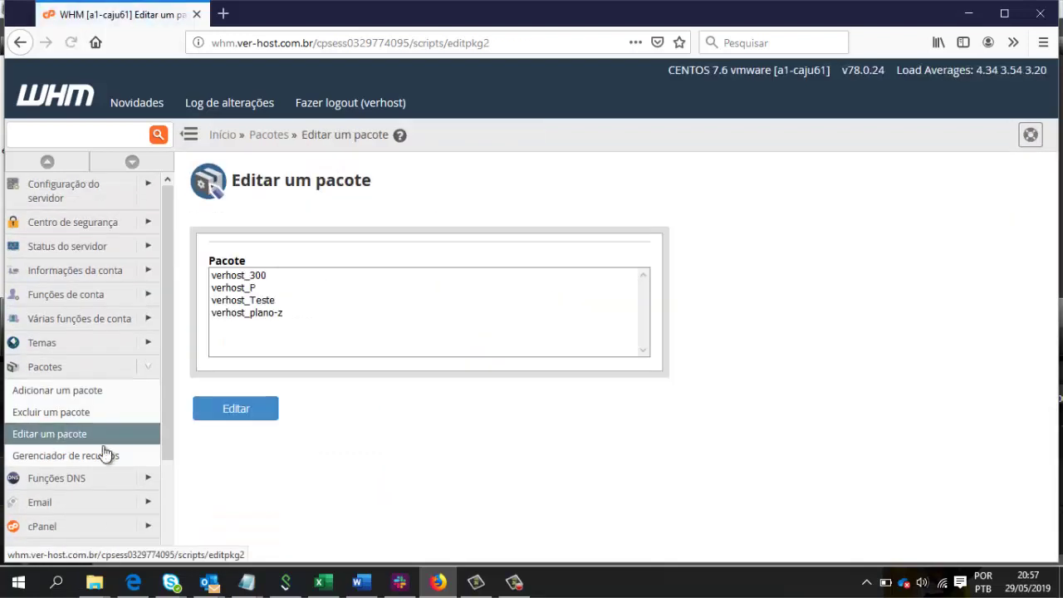
click(243, 314)
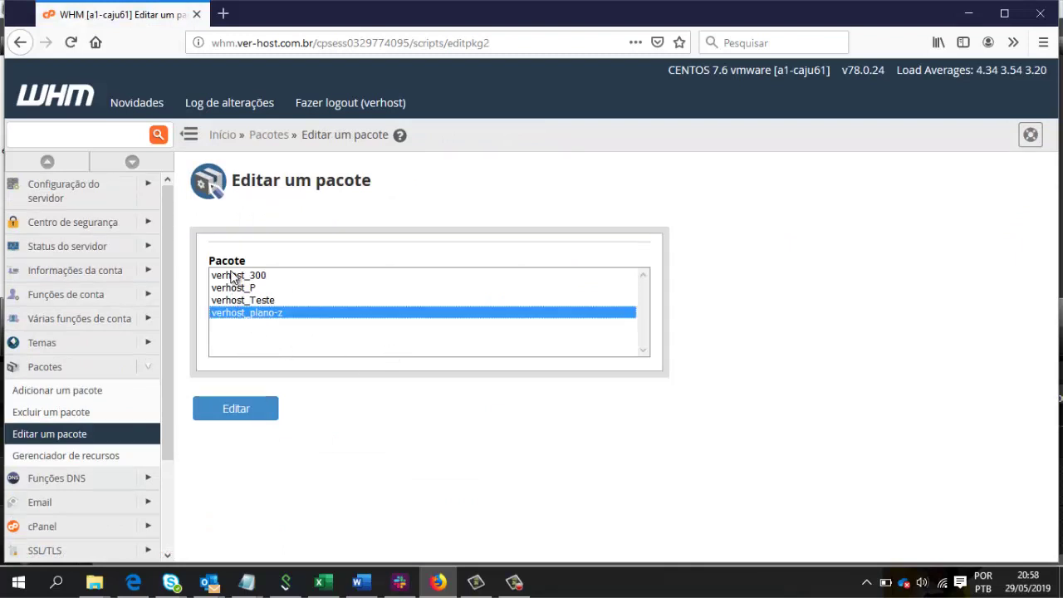
click(231, 276)
click(235, 313)
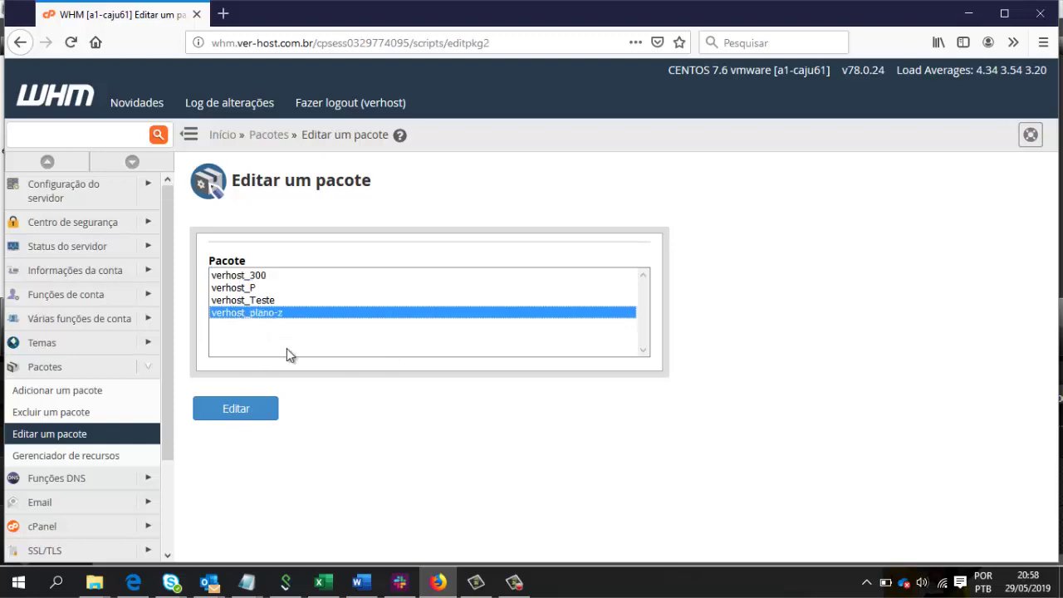
click(255, 411)
Scroll through the edit form to review the 10240 MB quota, 100000 MB bandwidth and shell access.
scroll(440, 389, down, 1)
scroll(465, 365, down, 3)
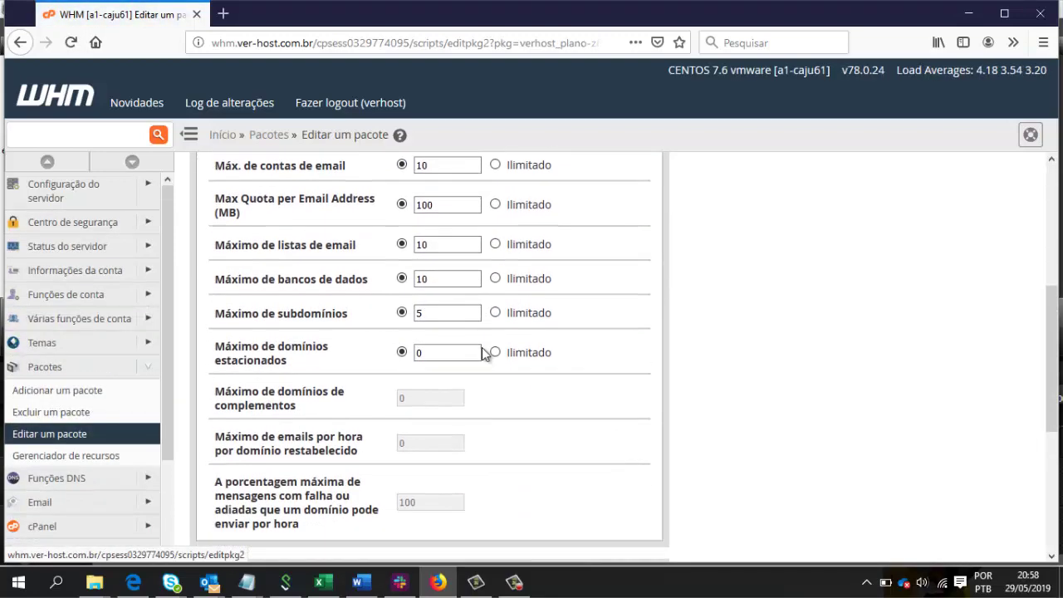
scroll(481, 347, down, 2)
scroll(425, 390, down, 2)
scroll(425, 388, up, 3)
scroll(410, 320, up, 5)
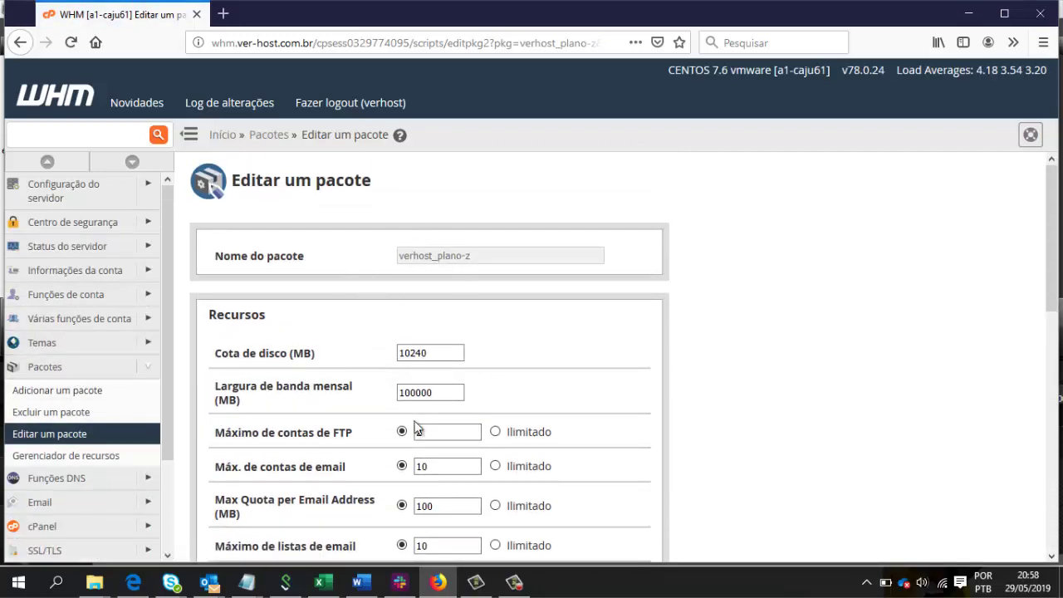
scroll(457, 351, down, 1)
scroll(458, 352, down, 4)
scroll(448, 373, down, 4)
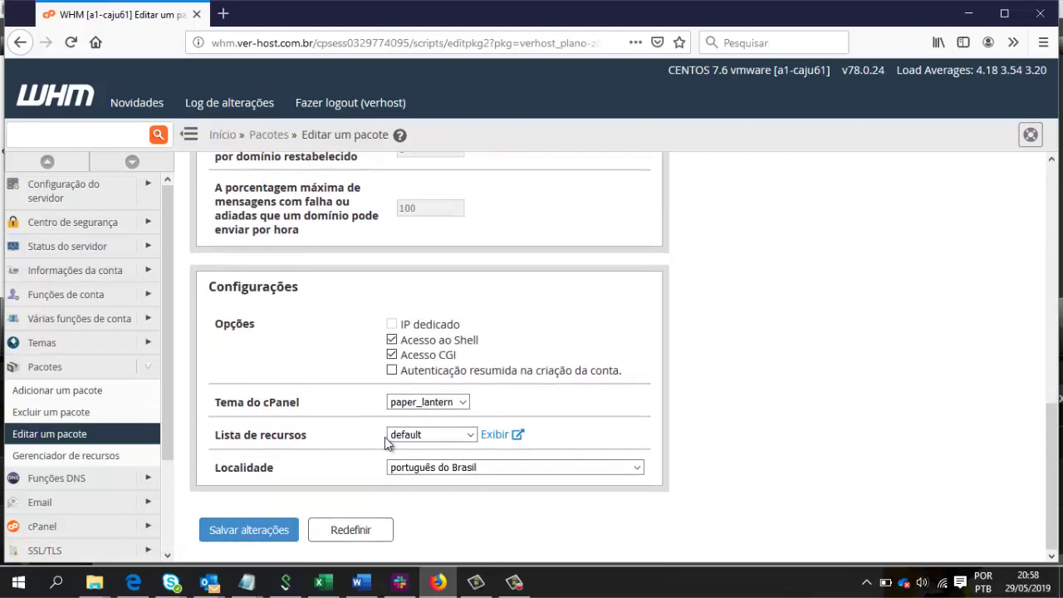